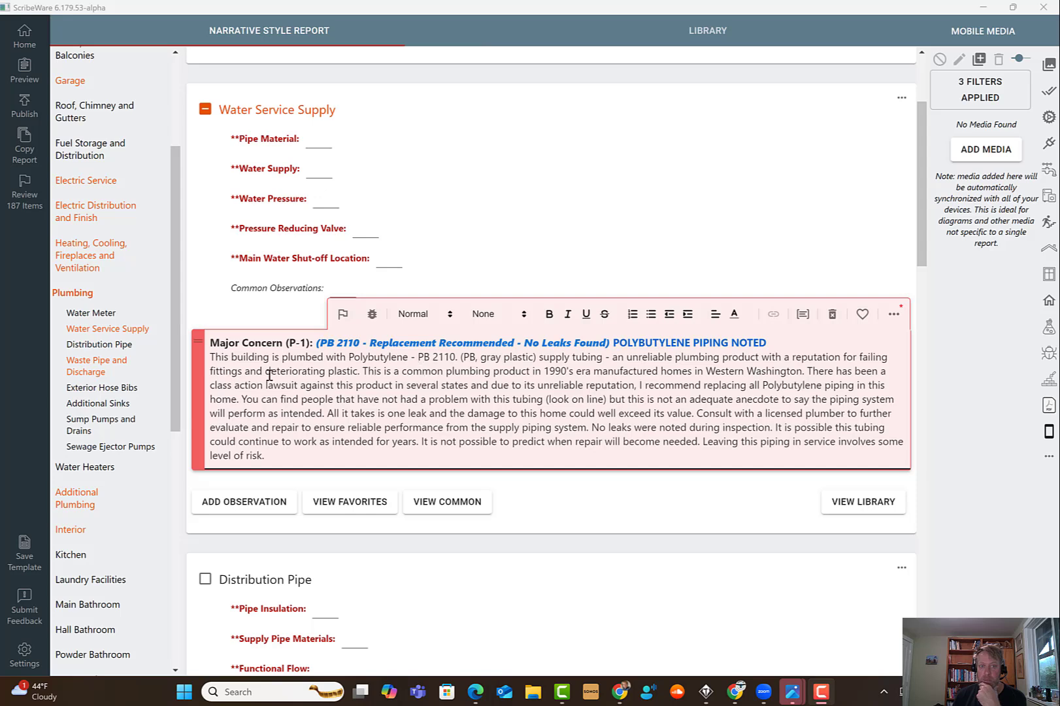
- Cut the sentence about 1990's era manufactured homes in Western Washington out of the Major Concern observation text
{"action": "left_click_drag", "start_coordinate": [270, 359], "coordinate": [231, 358]}
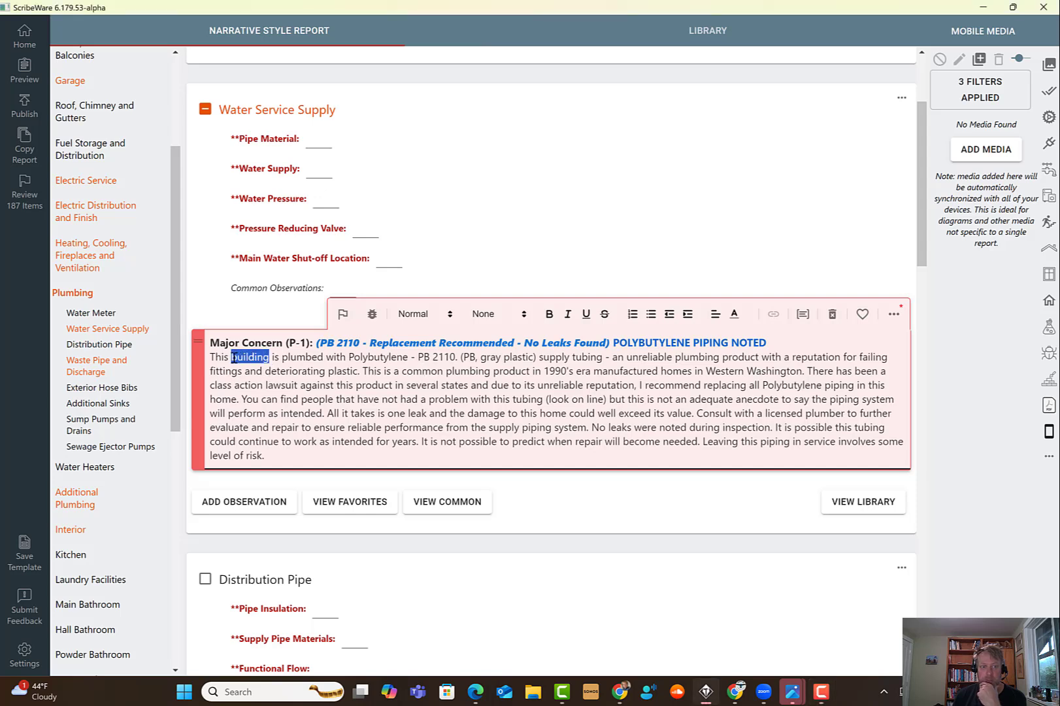
{"action": "left_click", "coordinate": [277, 400]}
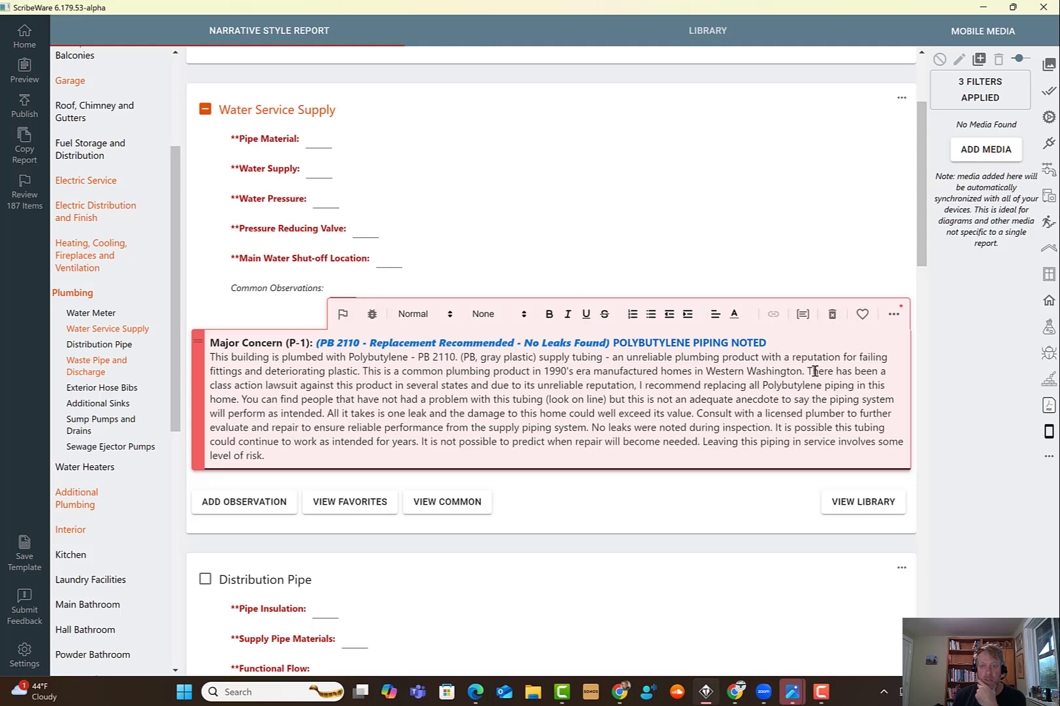
{"action": "left_click_drag", "start_coordinate": [805, 371], "coordinate": [363, 371]}
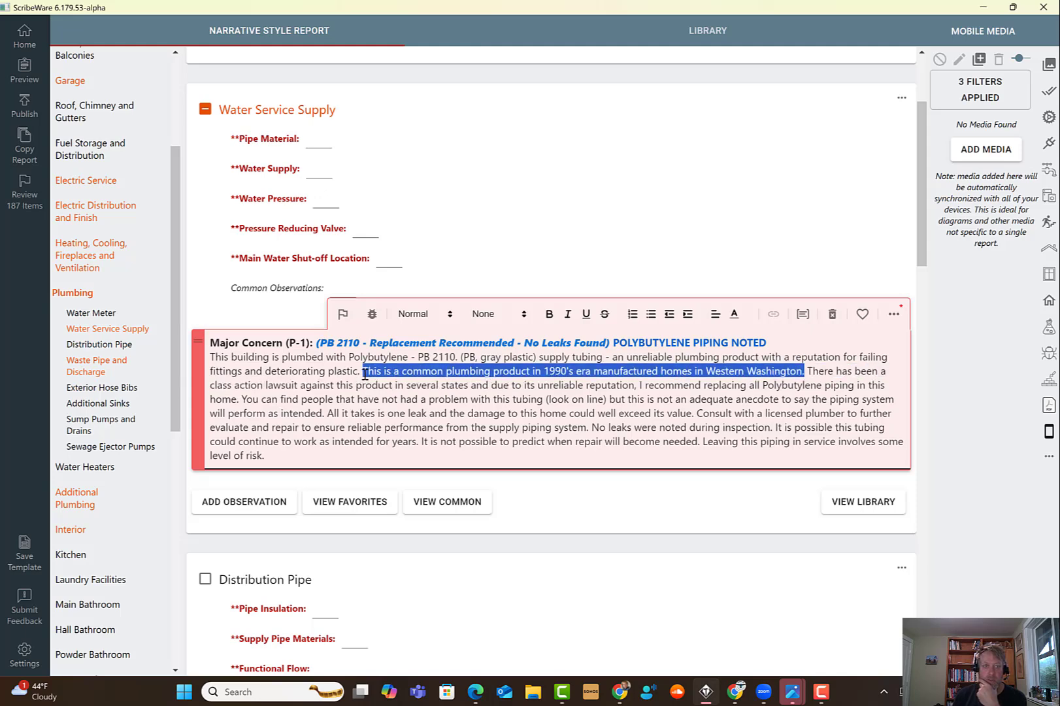
{"action": "right_click", "coordinate": [391, 377]}
{"action": "left_click", "coordinate": [416, 387]}
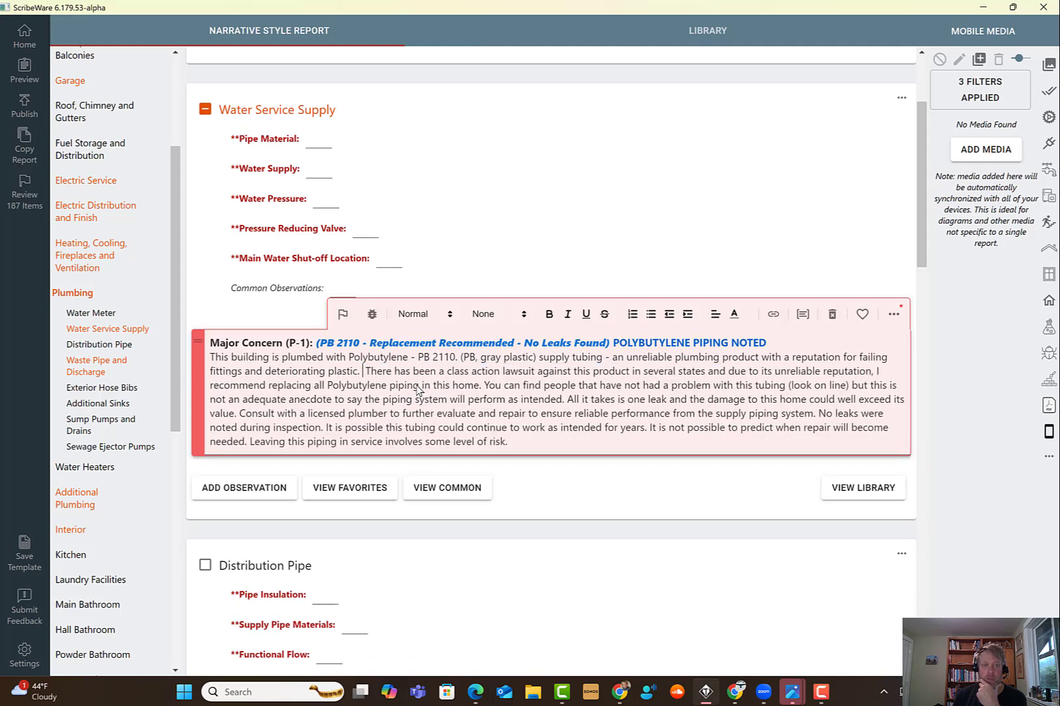
{"action": "key", "text": "BackSpace"}
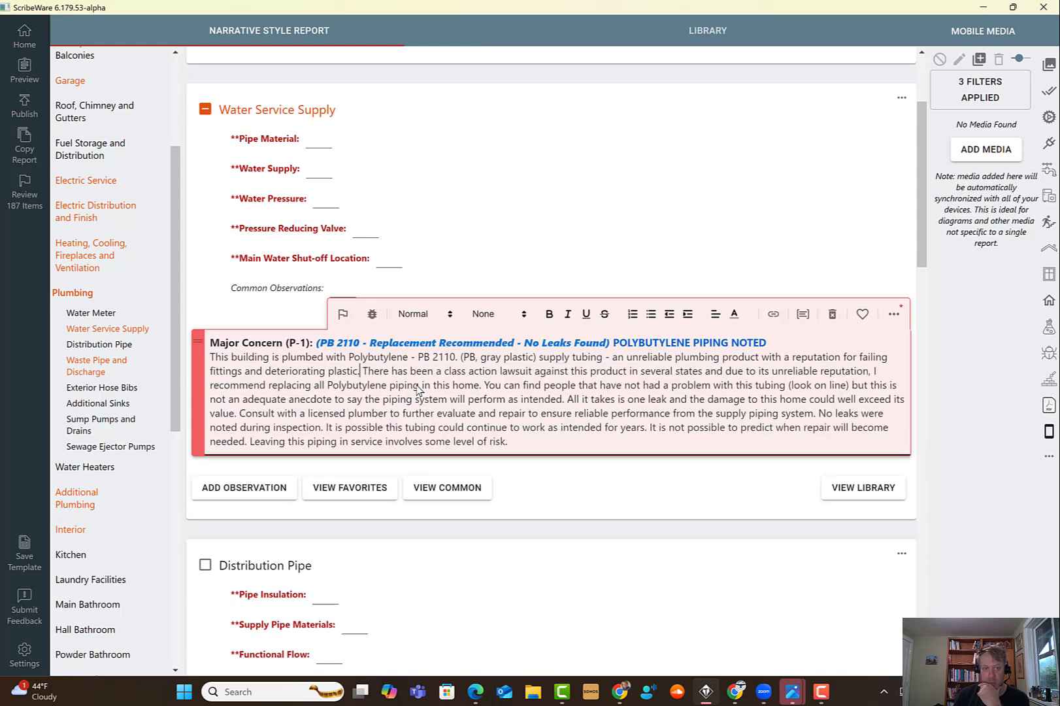
- Add a new empty line at the end of the observation text
{"action": "left_click", "coordinate": [513, 440]}
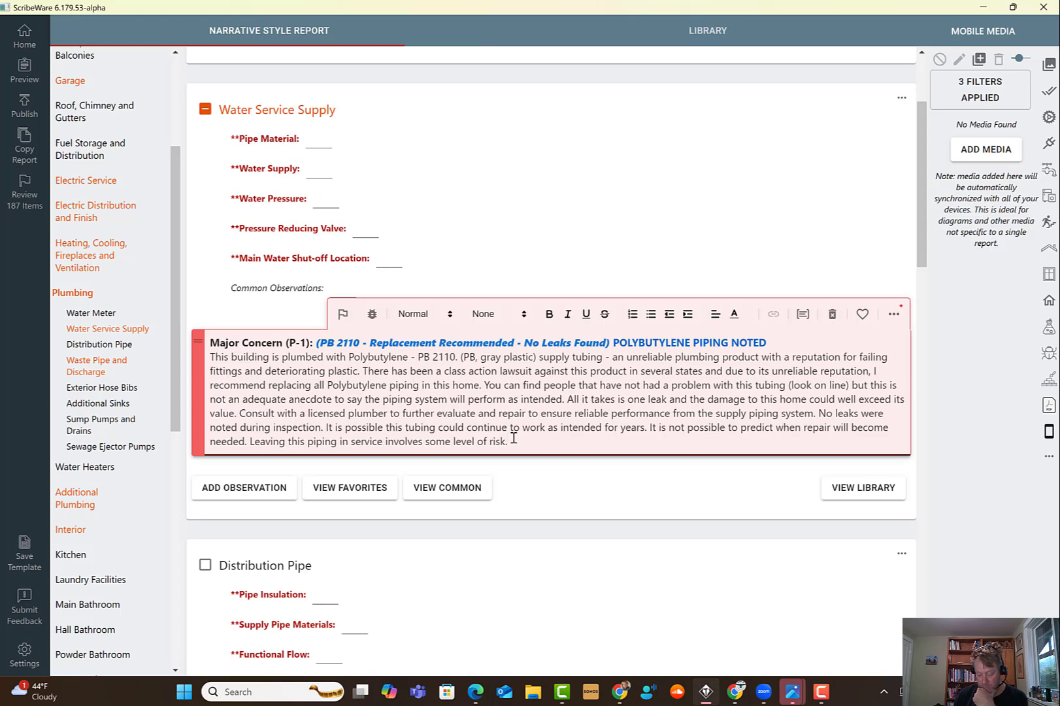
{"action": "key", "text": "Return"}
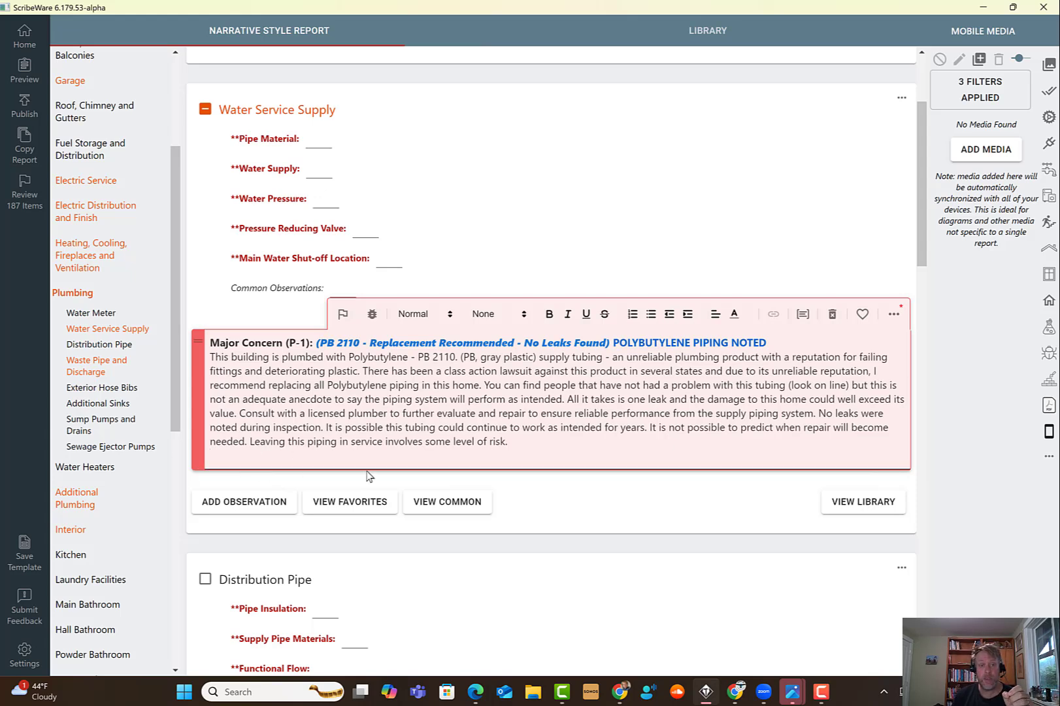
{"action": "left_click", "coordinate": [329, 458]}
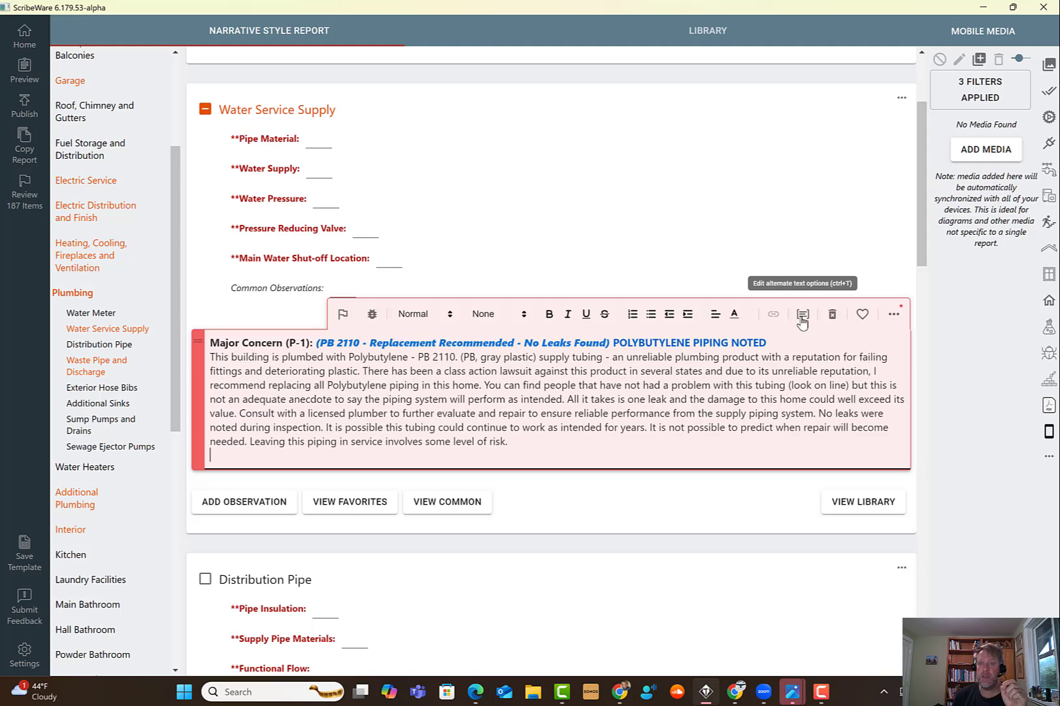
- Open alternate text options on the new line, allowing multiple selections with bullets as the conjunction
{"action": "left_click", "coordinate": [803, 315]}
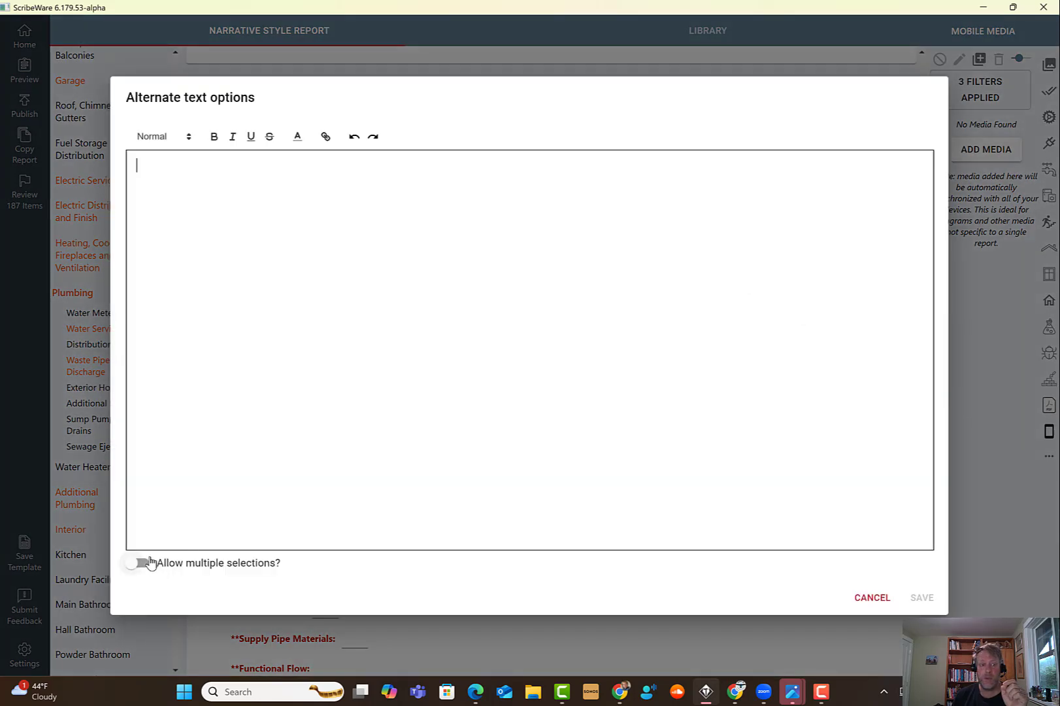
{"action": "left_click", "coordinate": [150, 563]}
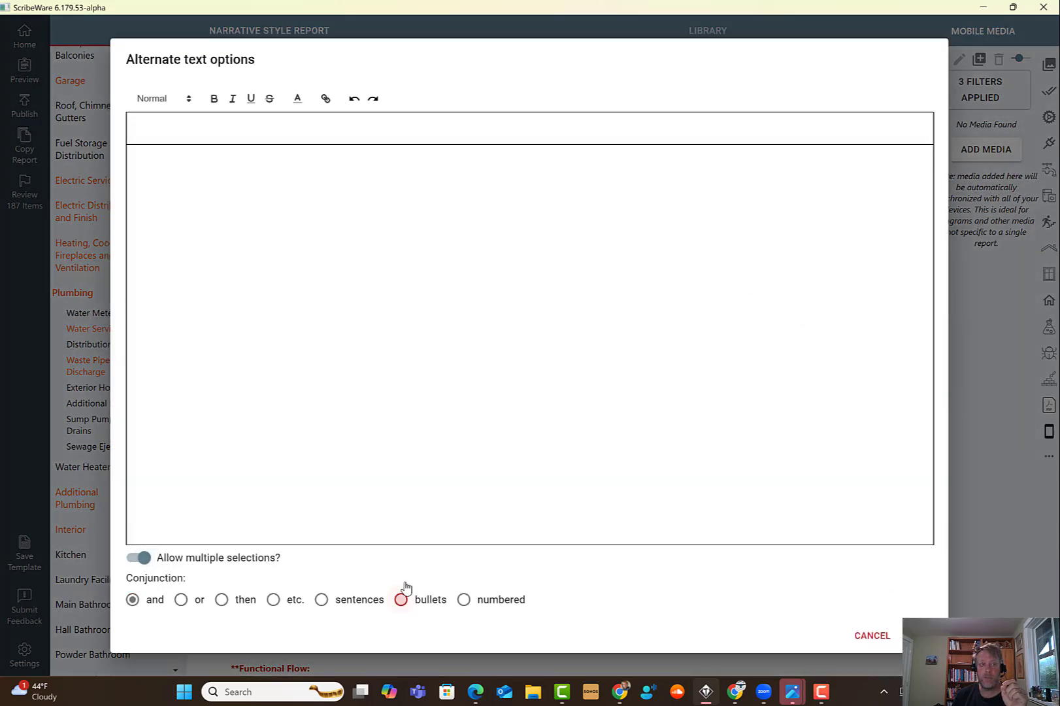
{"action": "left_click", "coordinate": [402, 596]}
- Paste the cut 1990's manufactured homes sentence into the alternate text options list
{"action": "left_click", "coordinate": [154, 152]}
{"action": "right_click", "coordinate": [153, 153]}
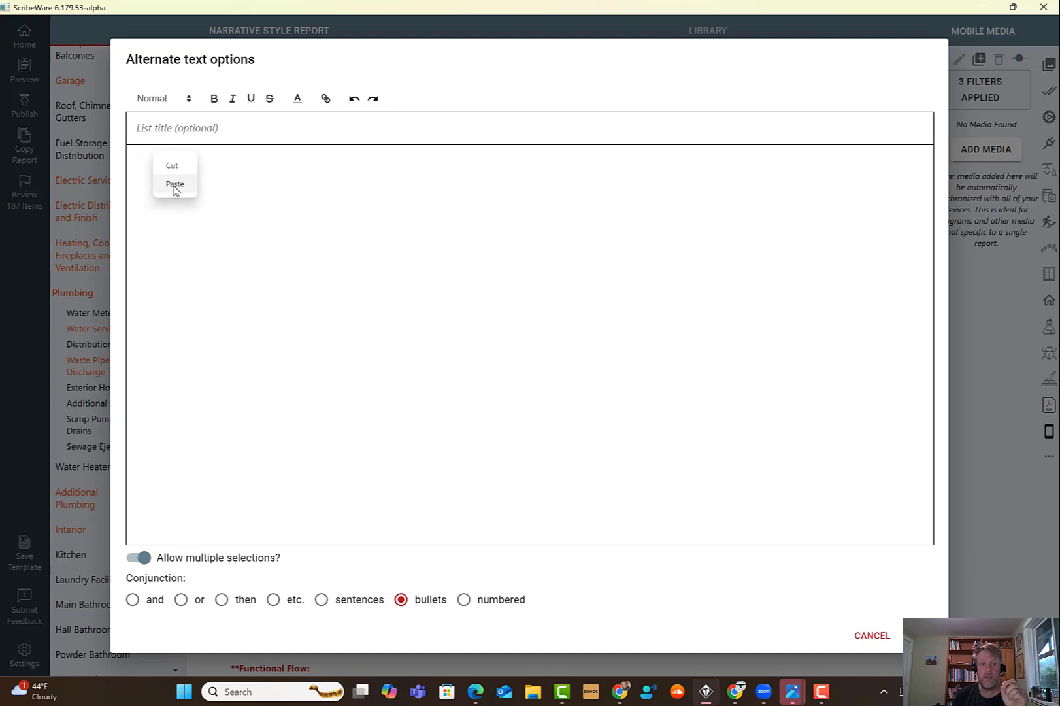
{"action": "left_click", "coordinate": [175, 184]}
- Set the list title to a pencil emoji and close the alternate text options dialog
{"action": "left_click", "coordinate": [179, 132]}
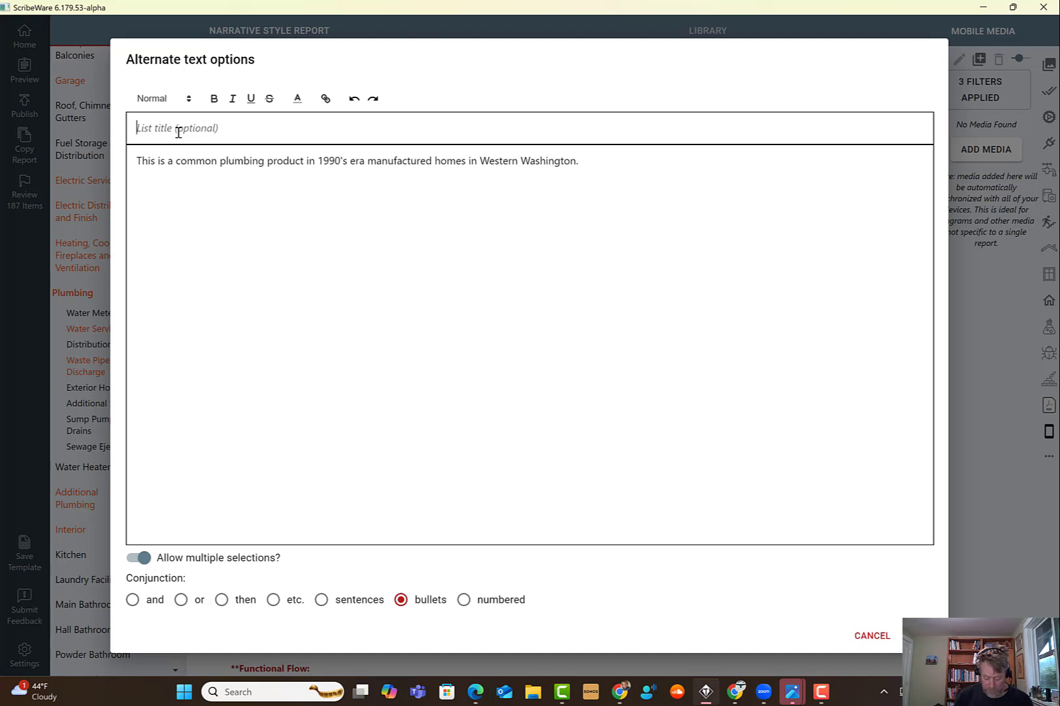
{"action": "key", "text": "super+period"}
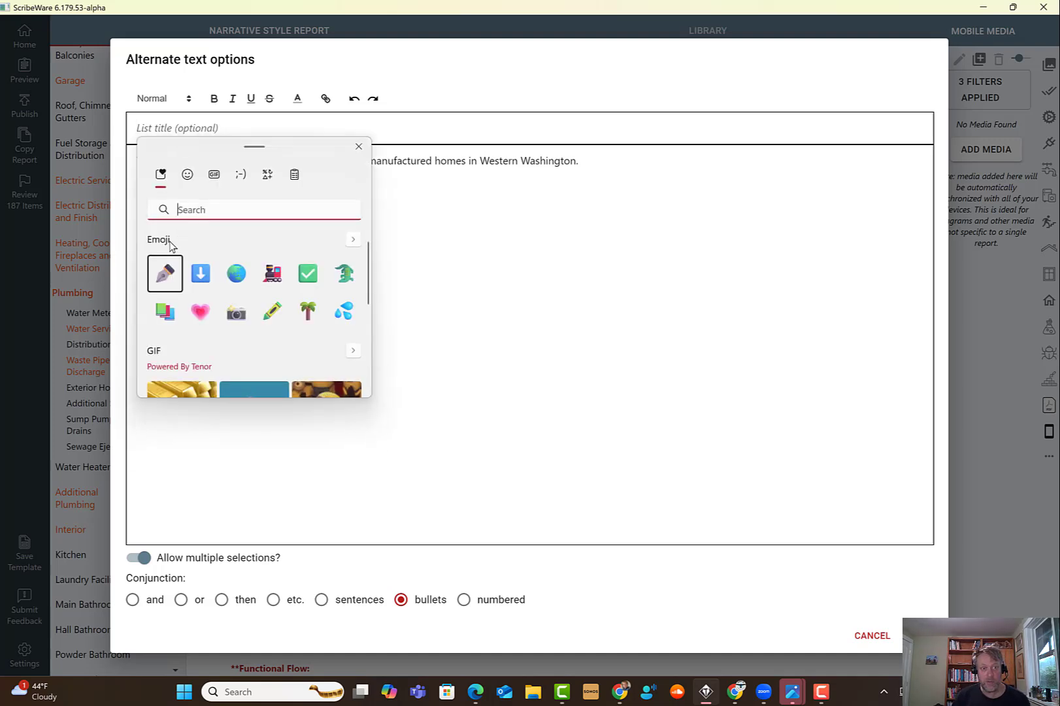
{"action": "left_click", "coordinate": [167, 275]}
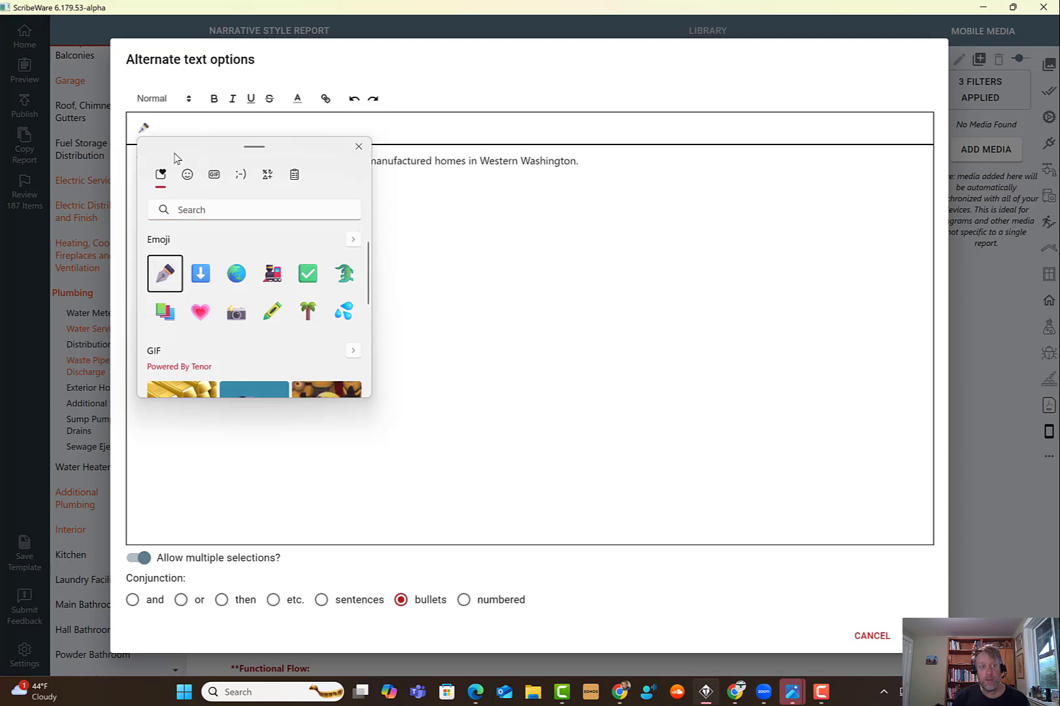
{"action": "key", "text": "Escape"}
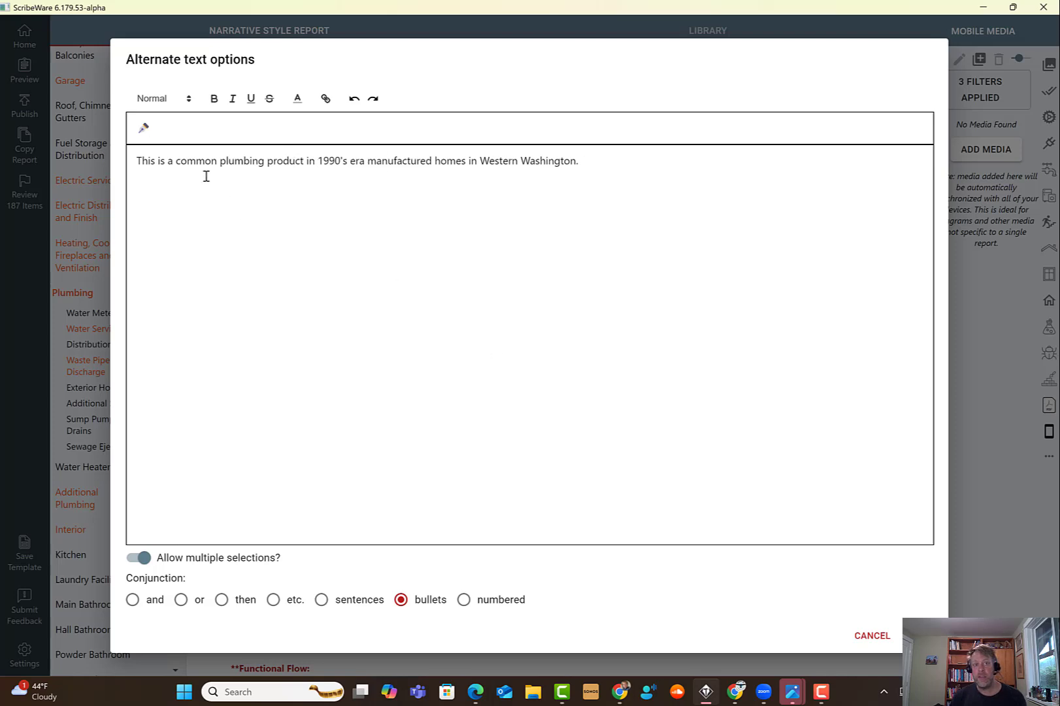
{"action": "left_click", "coordinate": [872, 635]}
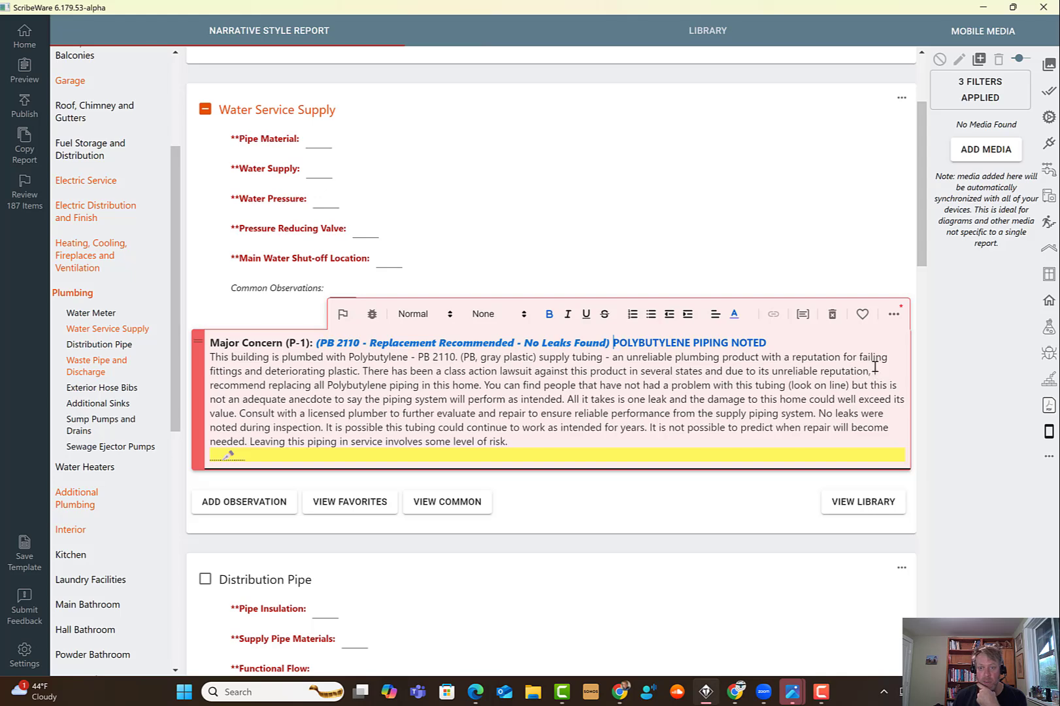
- Replace 'reputation,' with 'performance.' in the class action lawsuit sentence
{"action": "left_click", "coordinate": [955, 476]}
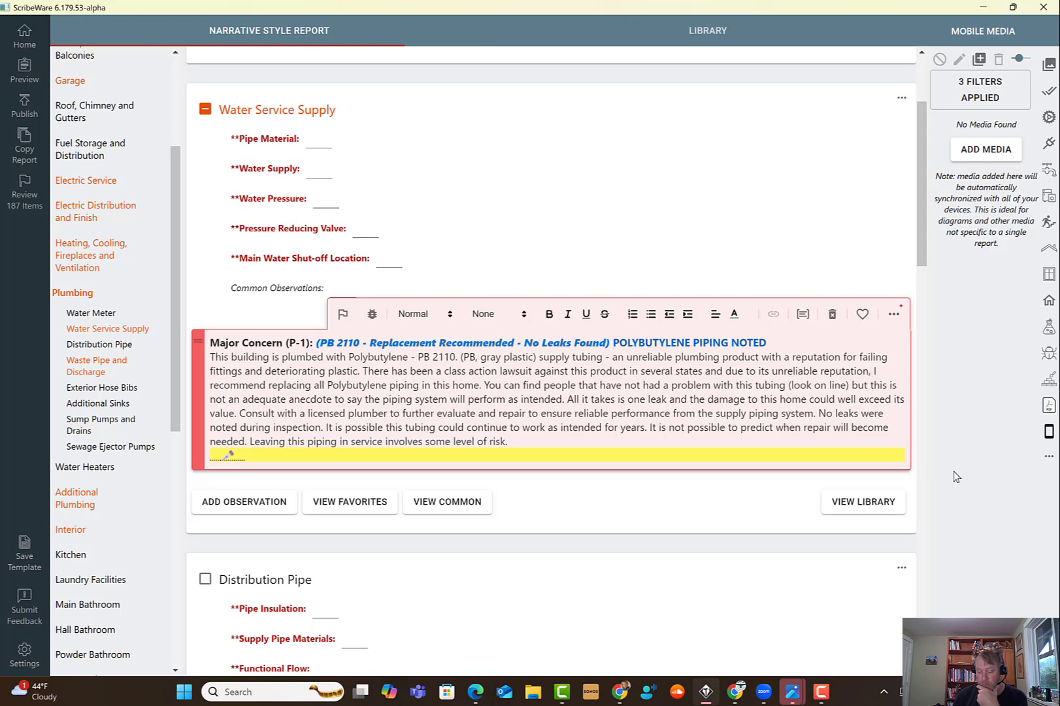
{"action": "key", "text": "BackSpace"}
{"action": "key", "text": "BackSpace"}
{"action": "key", "text": "BackSpace"}
{"action": "key", "text": "BackSpace"}
{"action": "key", "text": "BackSpace"}
{"action": "key", "text": "BackSpace"}
{"action": "key", "text": "BackSpace"}
{"action": "key", "text": "BackSpace"}
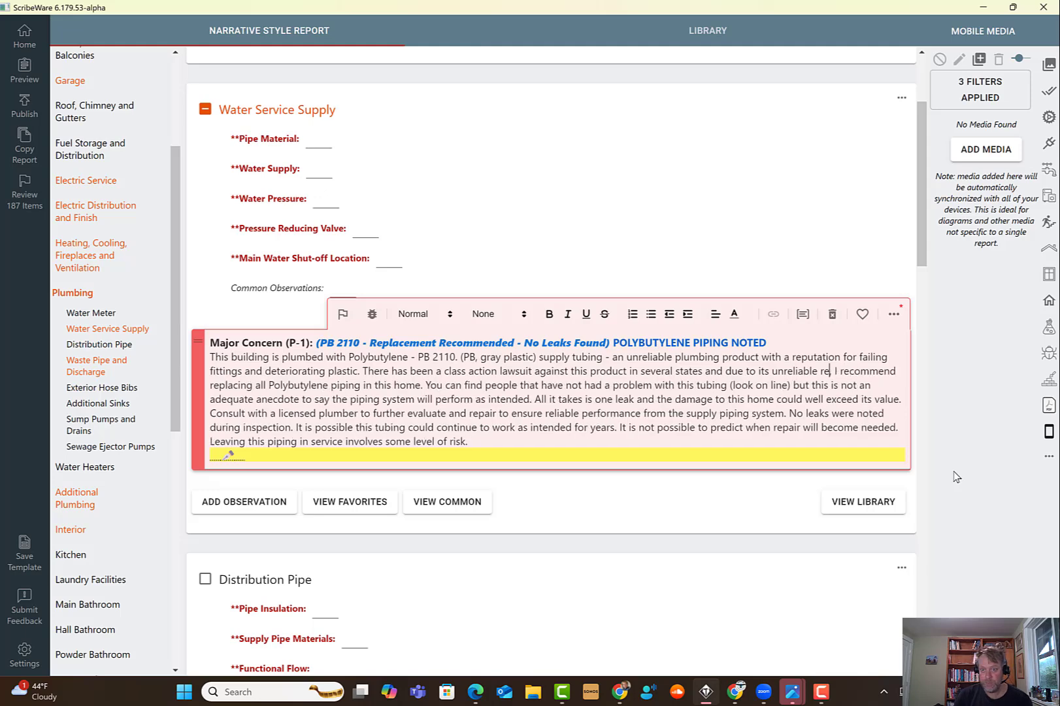
{"action": "type", "text": "performance"}
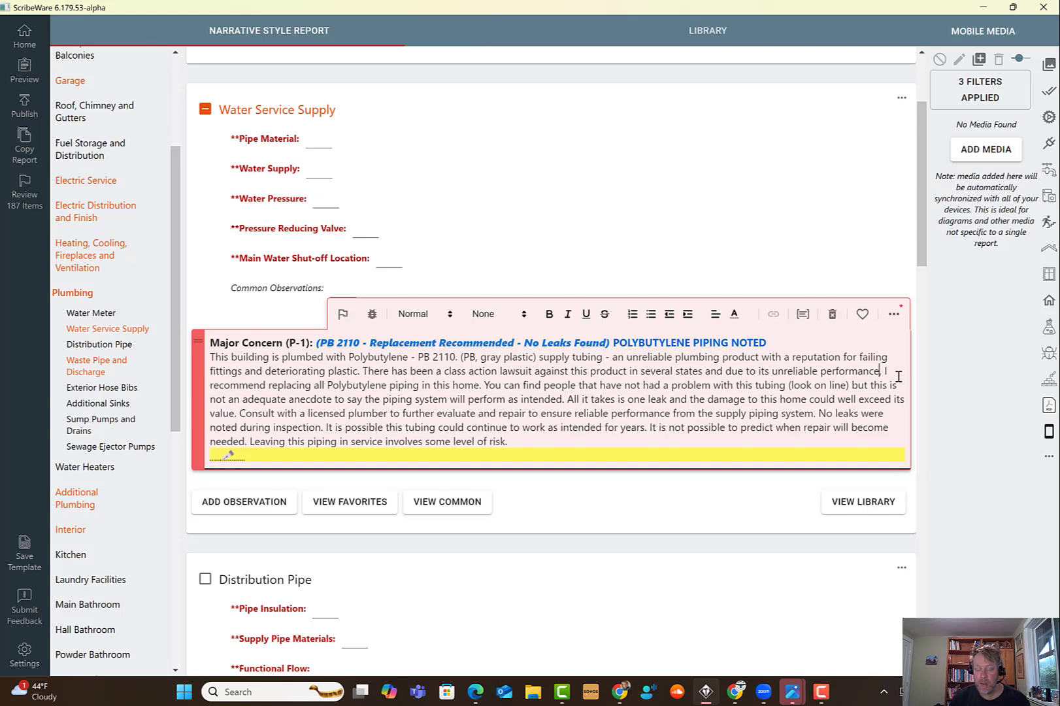
{"action": "type", "text": "."}
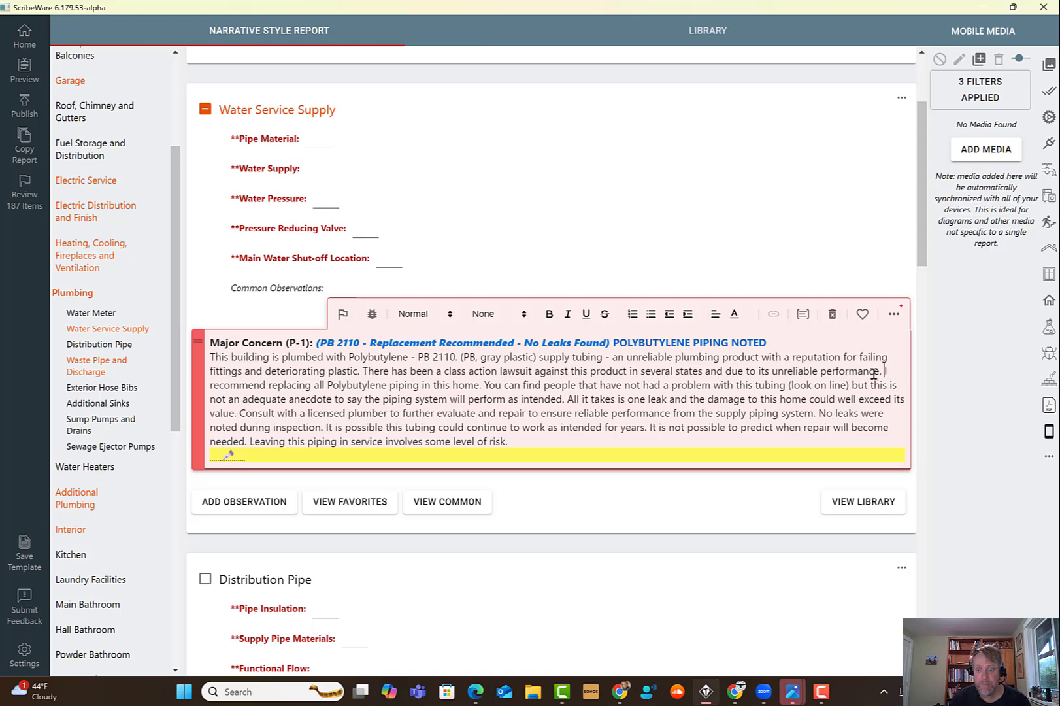
- Cut the sentence recommending replacing all Polybutylene piping in this home
{"action": "left_click_drag", "start_coordinate": [882, 371], "coordinate": [472, 387]}
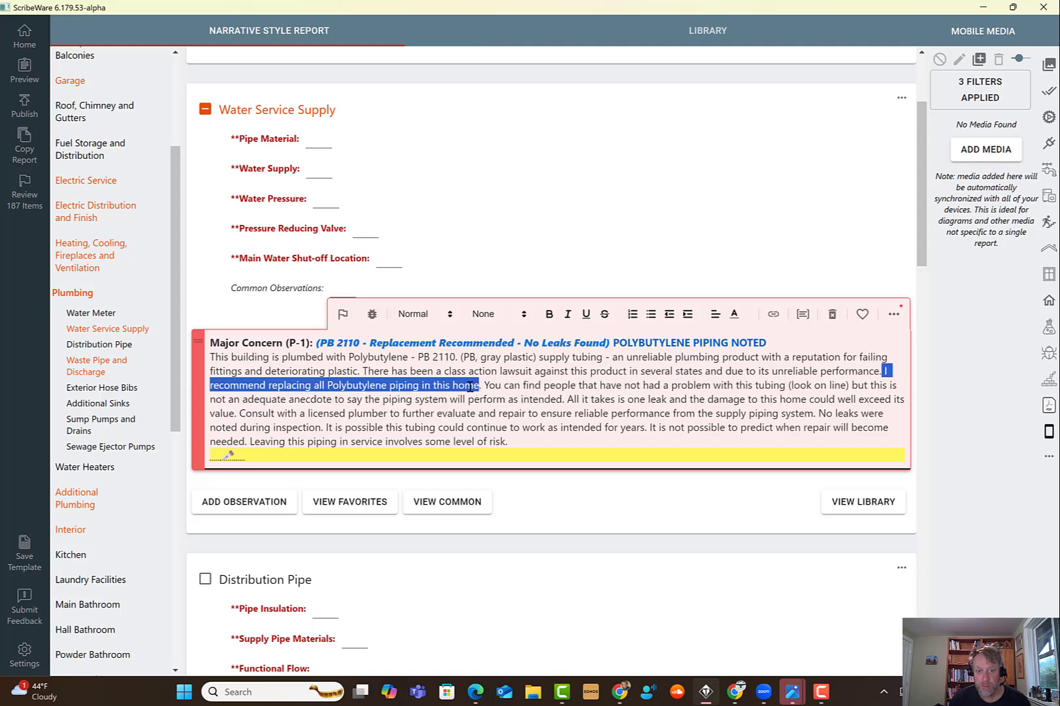
{"action": "right_click", "coordinate": [470, 387]}
{"action": "left_click", "coordinate": [488, 400]}
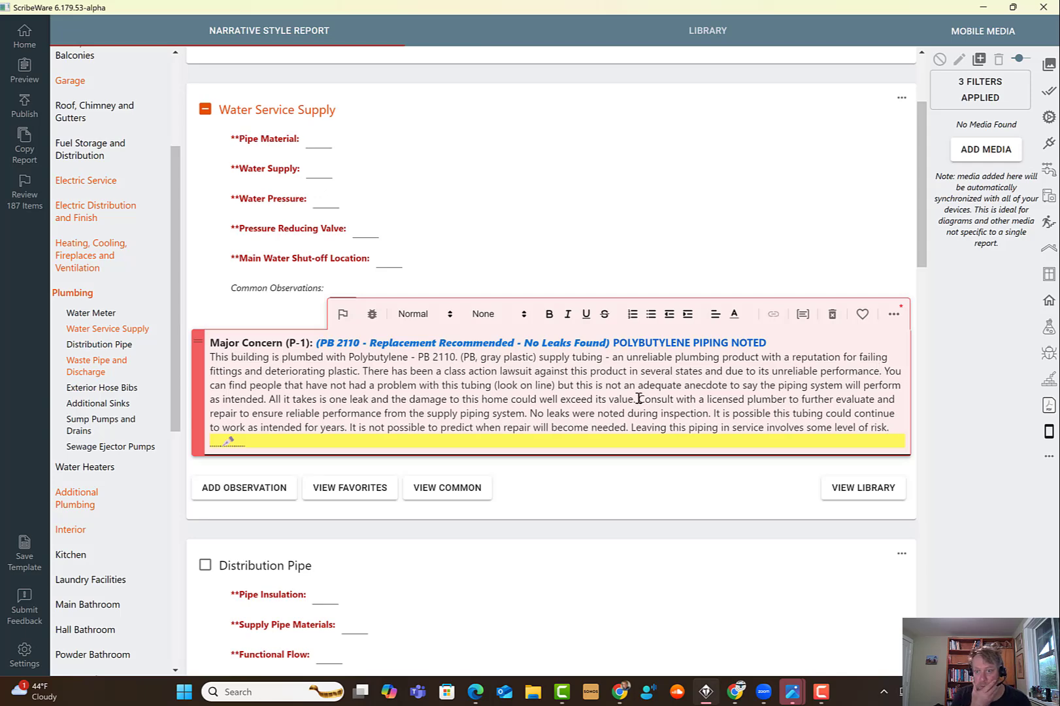
- Insert a 'Recommendation' line on its own before the sentence starting 'Consult with a licensed plumber'
{"action": "left_click", "coordinate": [637, 399]}
{"action": "key", "text": "Return"}
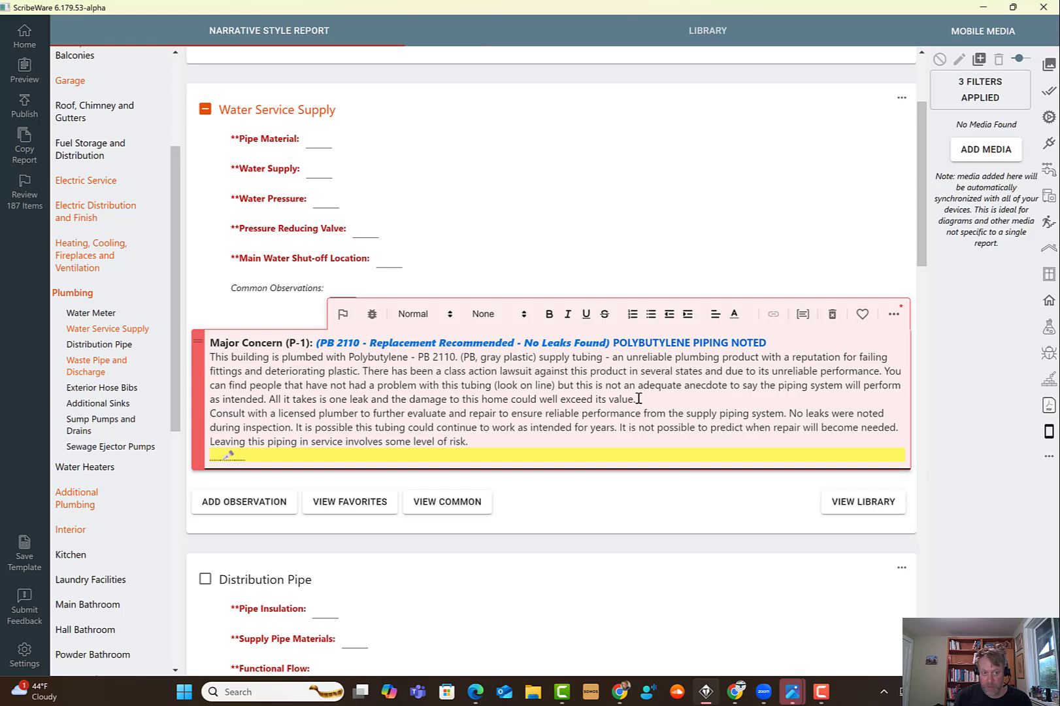
{"action": "type", "text": "Reco"}
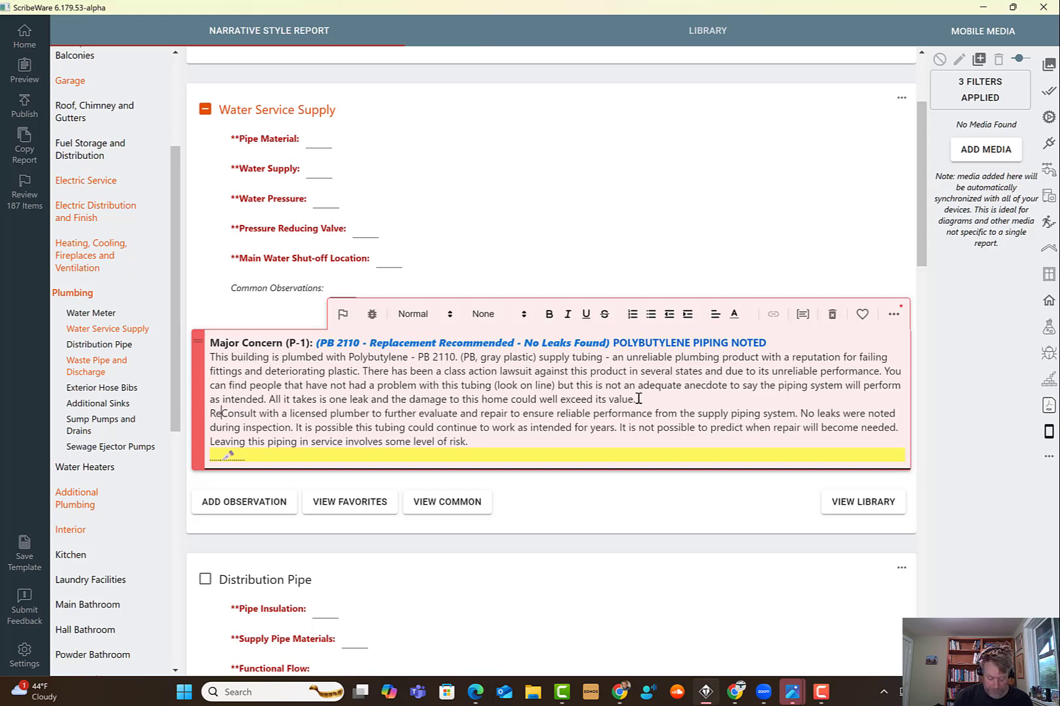
{"action": "type", "text": "mmendation"}
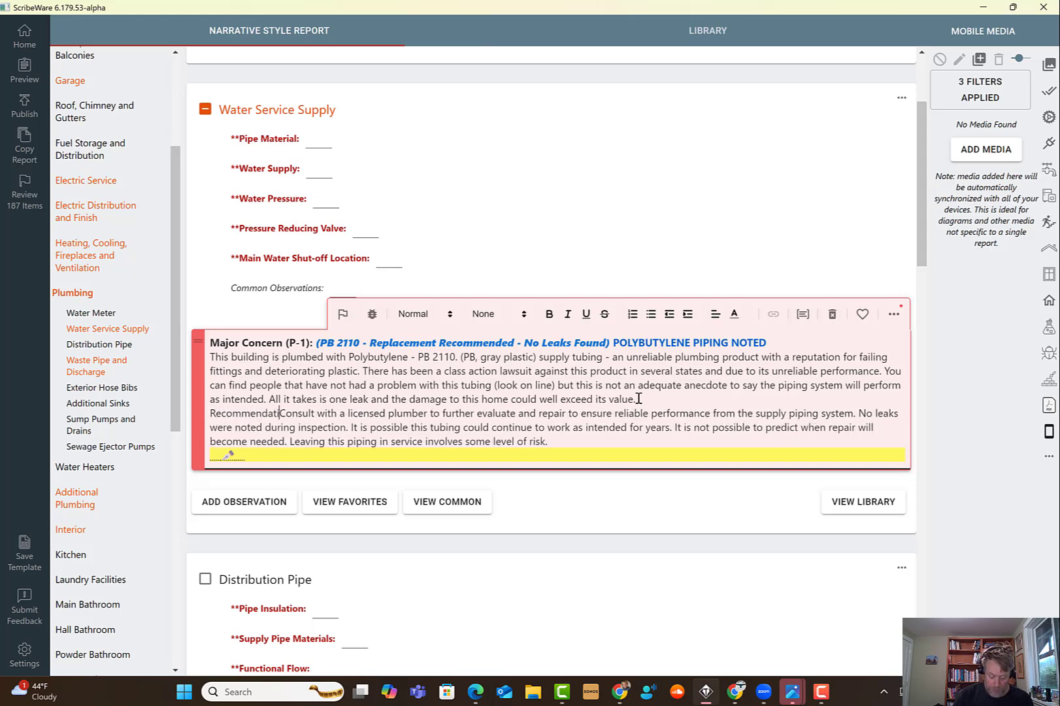
{"action": "key", "text": "Return"}
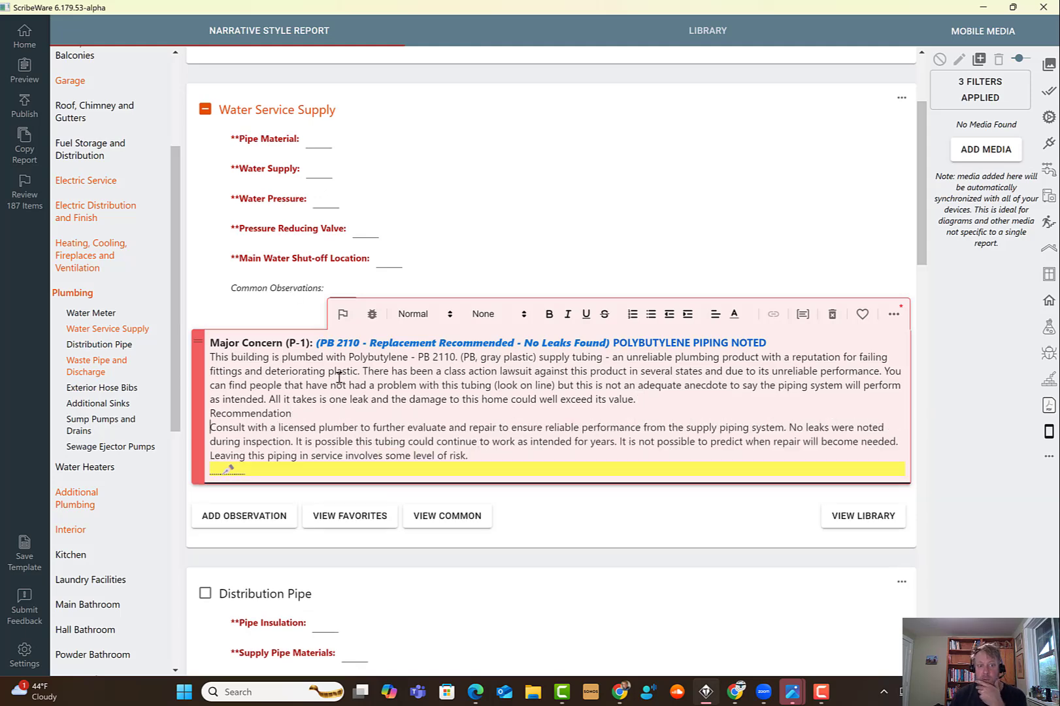
- Make the Recommendation heading bold
{"action": "left_click_drag", "start_coordinate": [300, 412], "coordinate": [198, 414]}
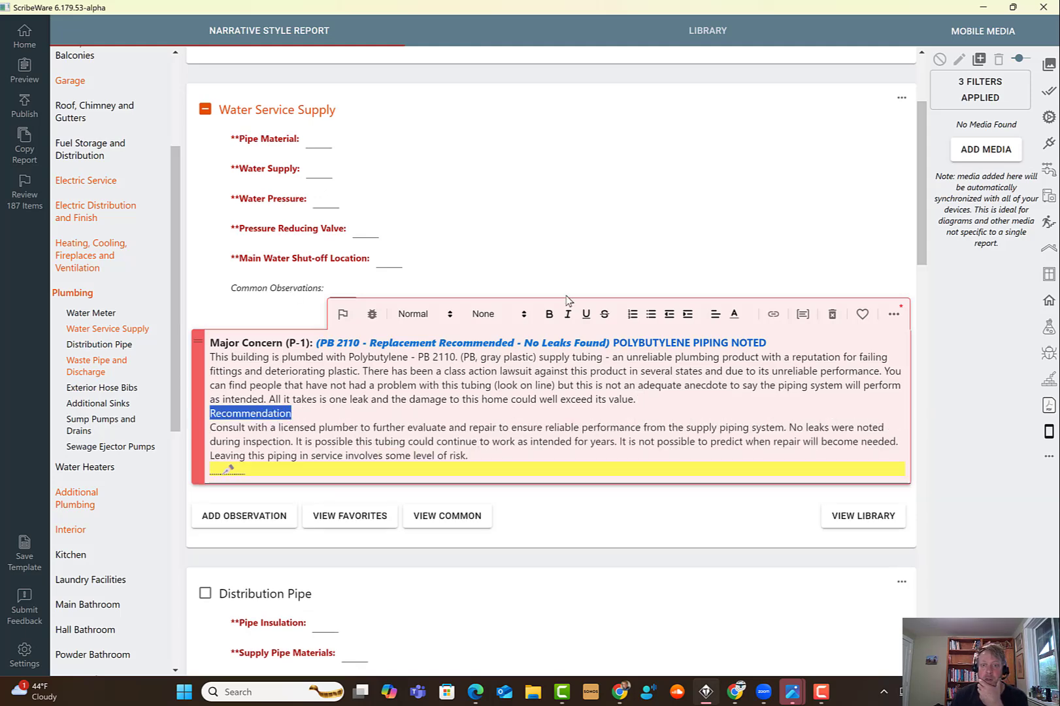
{"action": "left_click", "coordinate": [550, 315]}
{"action": "left_click", "coordinate": [517, 427]}
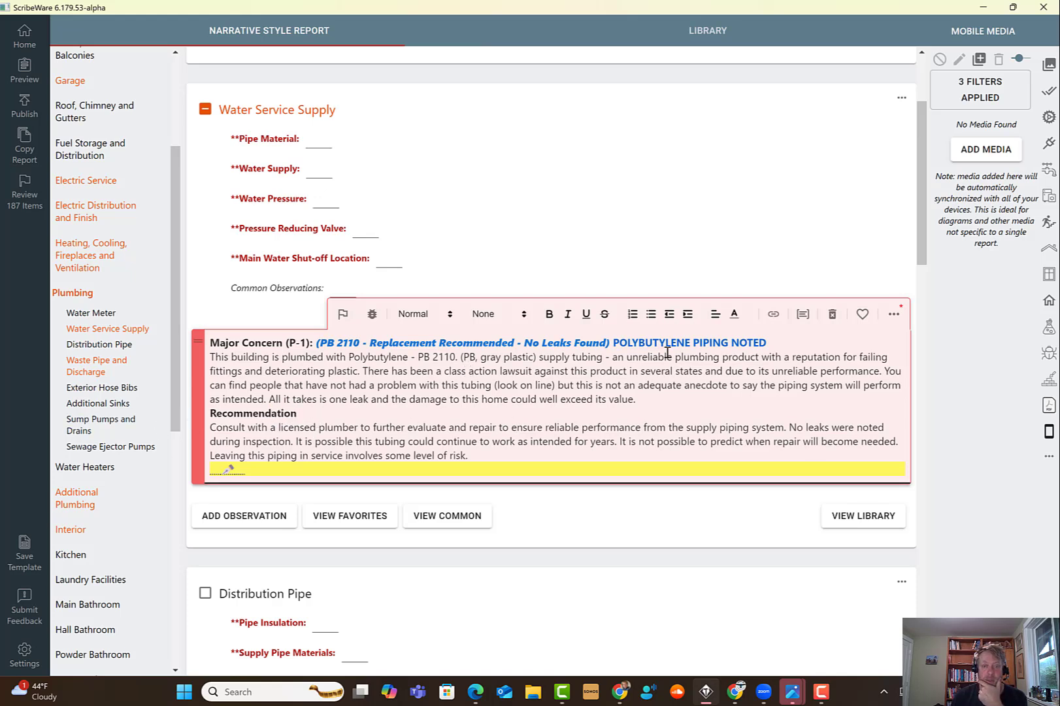
- Cut the two sentences from 'You can find people' through 'exceed its value.' out of the observation
{"action": "left_click_drag", "start_coordinate": [767, 342], "coordinate": [615, 341]}
{"action": "left_click", "coordinate": [661, 385]}
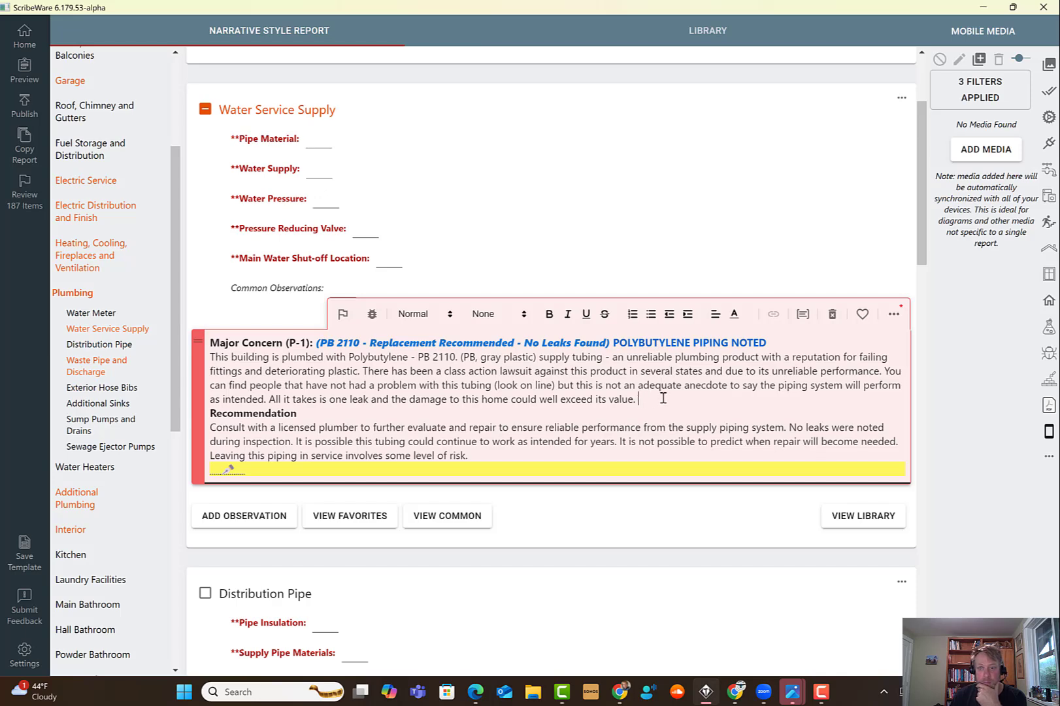
{"action": "left_click_drag", "start_coordinate": [688, 390], "coordinate": [885, 372]}
{"action": "right_click", "coordinate": [890, 374]}
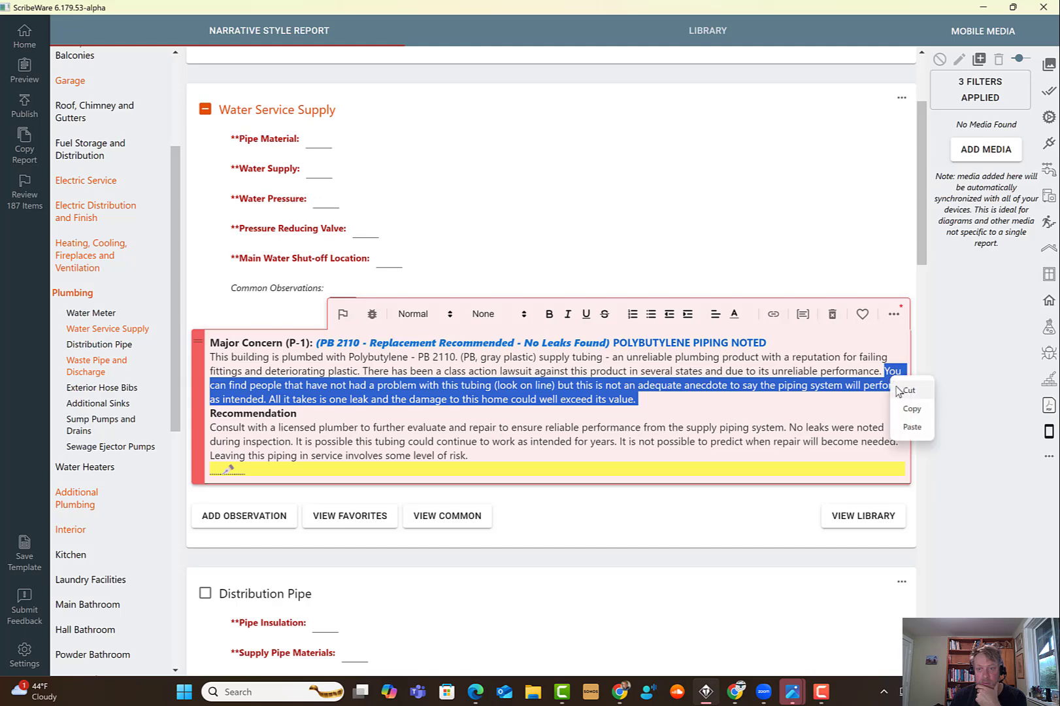
{"action": "left_click", "coordinate": [901, 392]}
- Edit the pencil alternate text options and paste the cut sentences as a second option
{"action": "left_click", "coordinate": [232, 444]}
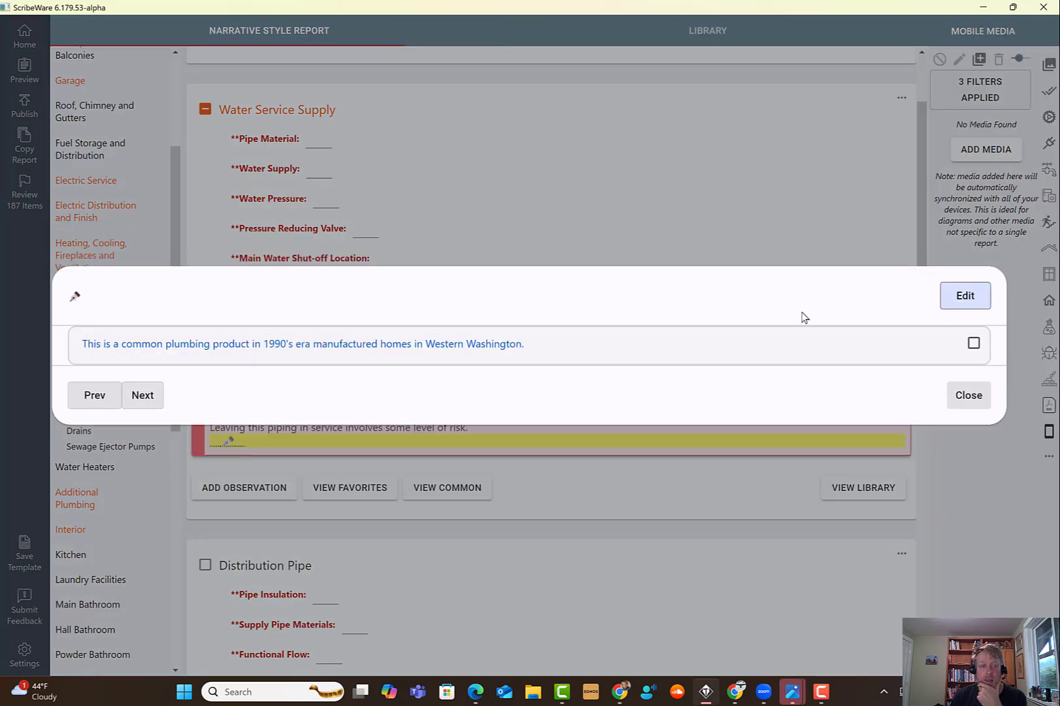
{"action": "left_click", "coordinate": [960, 299]}
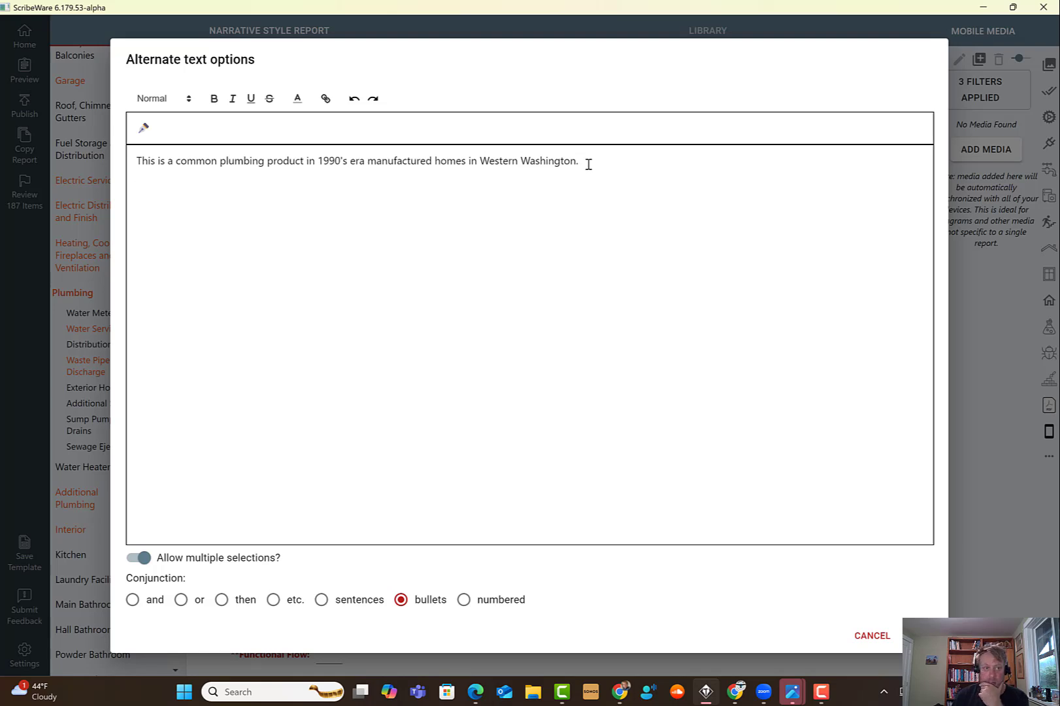
{"action": "right_click", "coordinate": [174, 178]}
{"action": "left_click", "coordinate": [189, 198]}
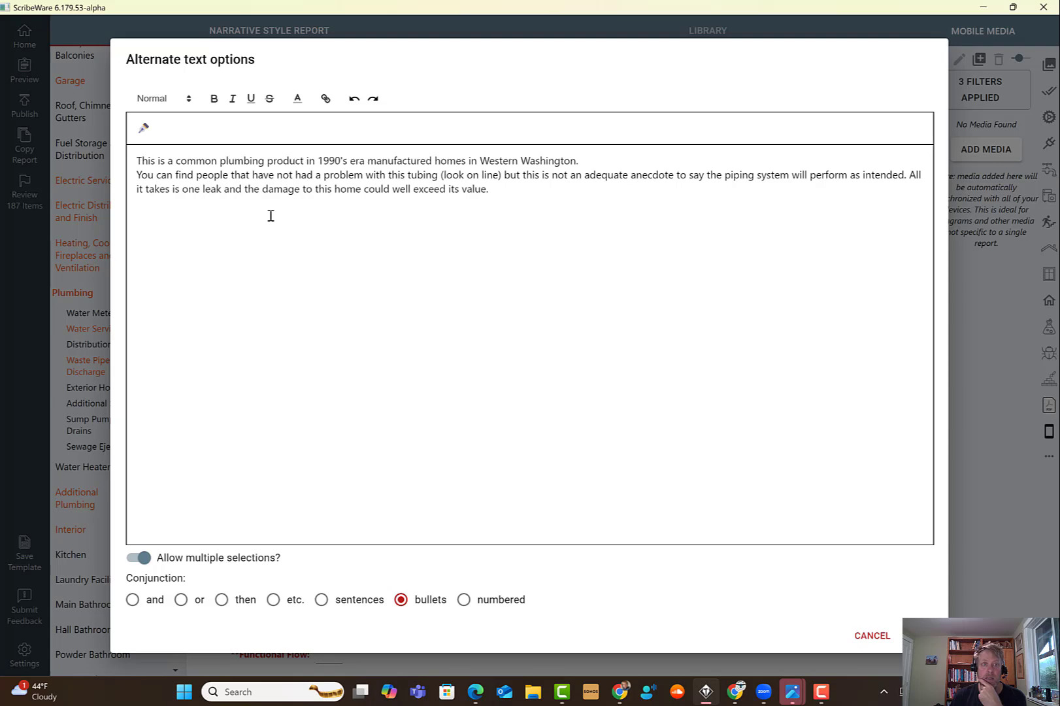
- Reword the second alternate option's ending to 'the damage to the building could exceed the cost of re-piping.' and close the editor
{"action": "left_click", "coordinate": [362, 192]}
{"action": "key", "text": "BackSpace"}
{"action": "key", "text": "BackSpace"}
{"action": "key", "text": "BackSpace"}
{"action": "key", "text": "BackSpace"}
{"action": "key", "text": "BackSpace"}
{"action": "key", "text": "BackSpace"}
{"action": "key", "text": "BackSpace"}
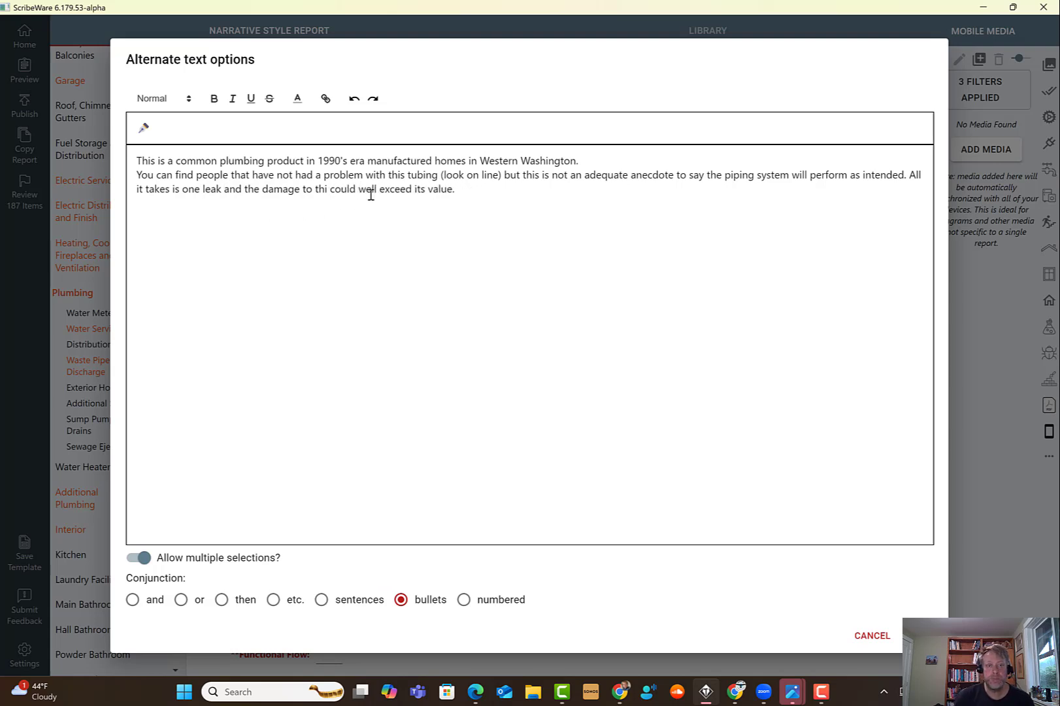
{"action": "type", "text": "e buildi"}
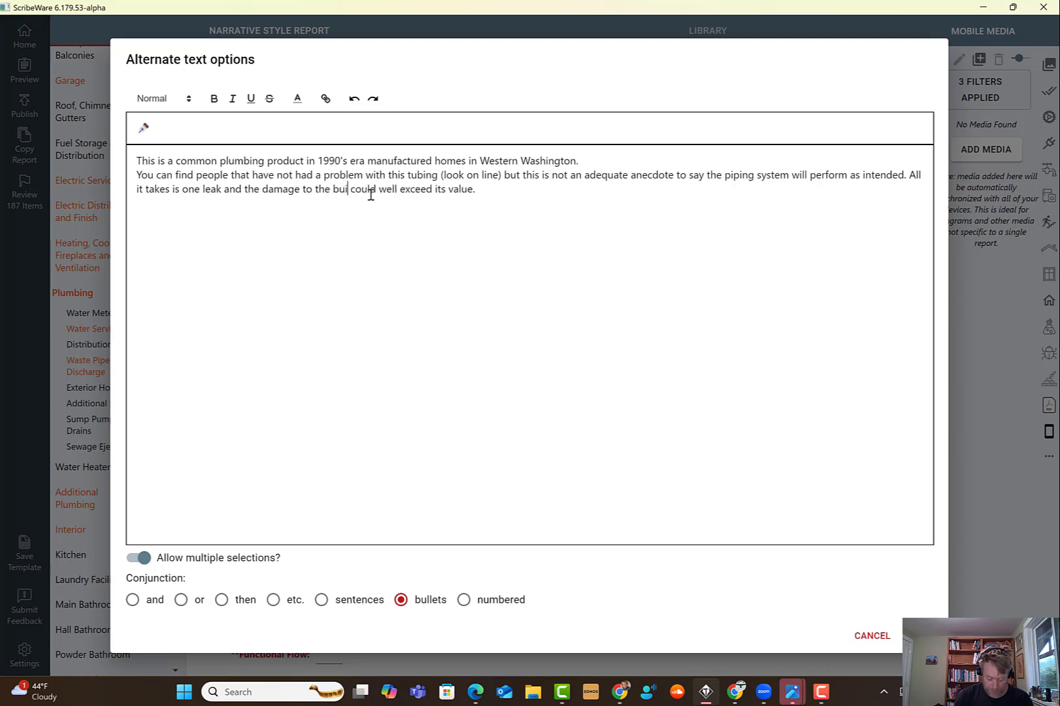
{"action": "type", "text": "ng"}
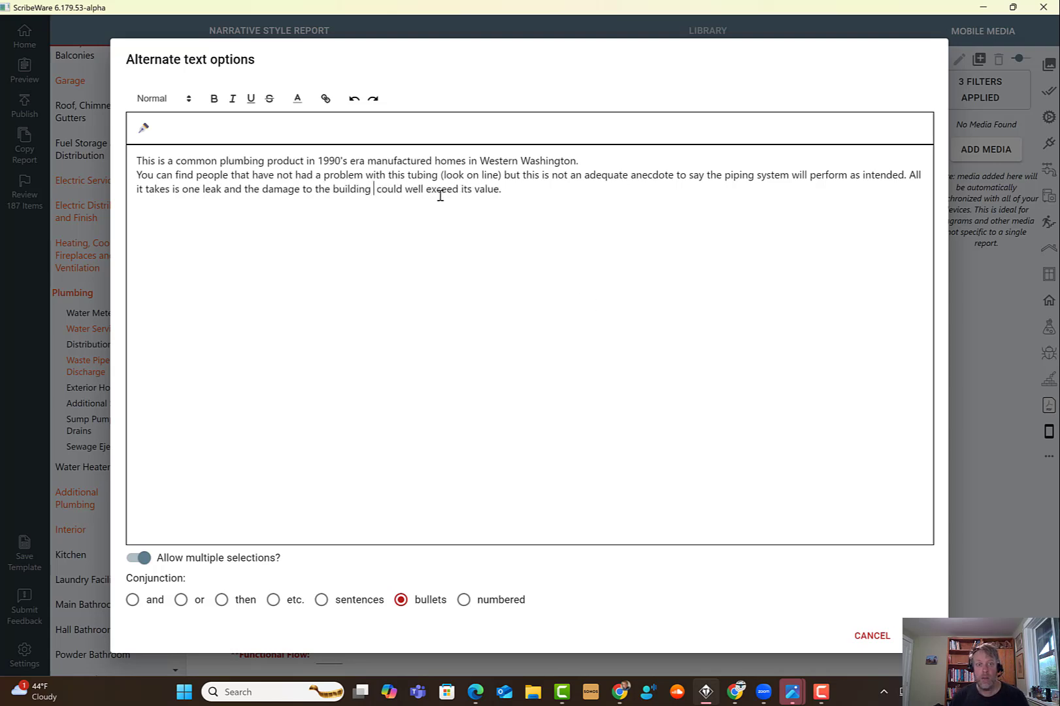
{"action": "left_click_drag", "start_coordinate": [422, 190], "coordinate": [432, 190]}
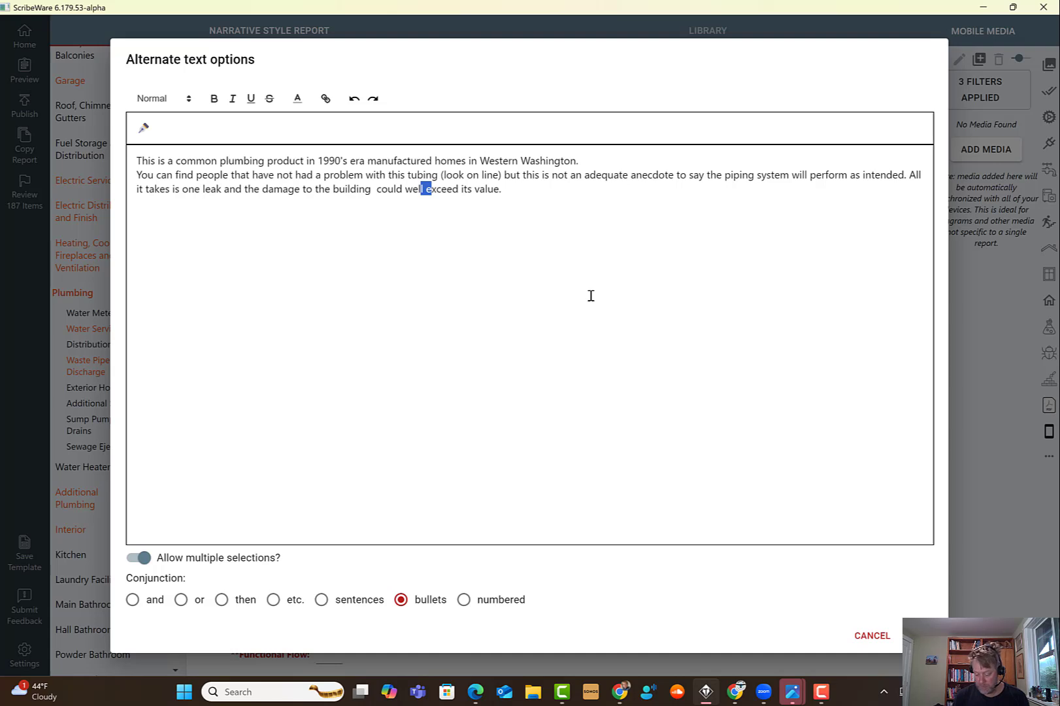
{"action": "key", "text": "Left"}
{"action": "key", "text": "BackSpace"}
{"action": "key", "text": "BackSpace"}
{"action": "key", "text": "BackSpace"}
{"action": "key", "text": "BackSpace"}
{"action": "key", "text": "BackSpace"}
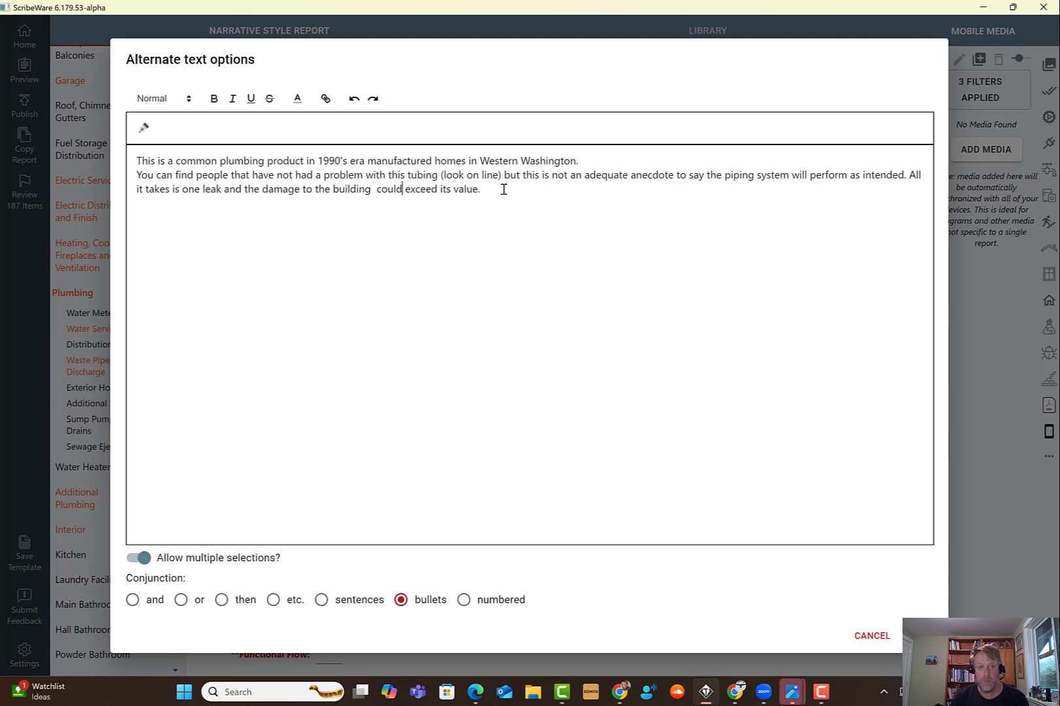
{"action": "left_click_drag", "start_coordinate": [496, 188], "coordinate": [442, 197]}
{"action": "type", "text": "the cost of"}
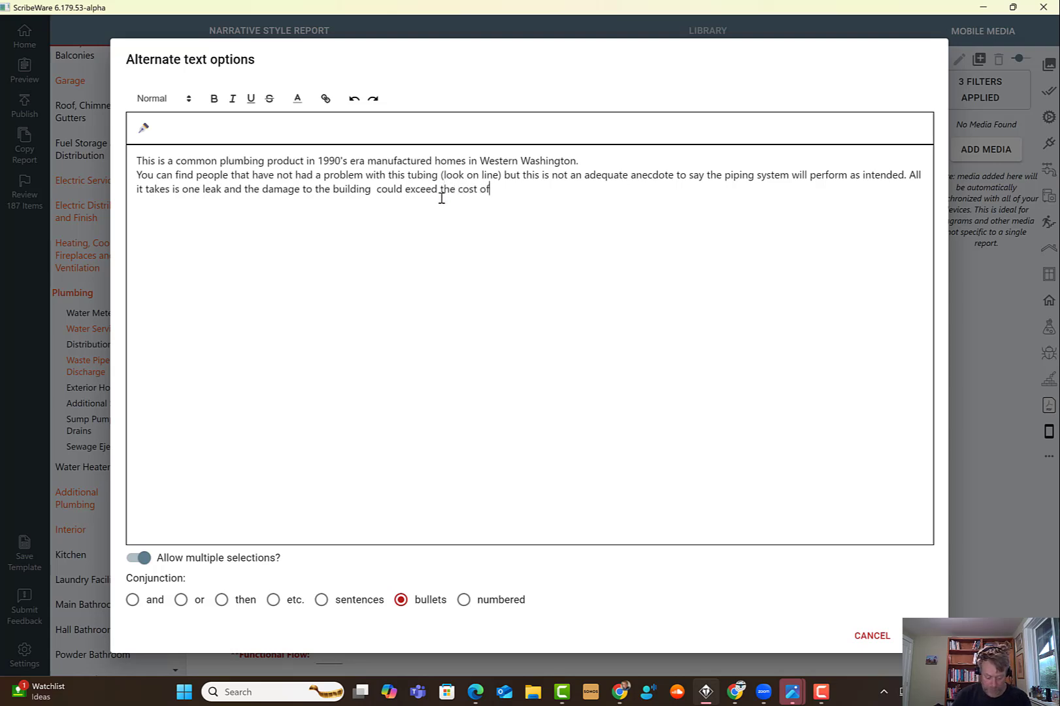
{"action": "type", "text": " re-piping."}
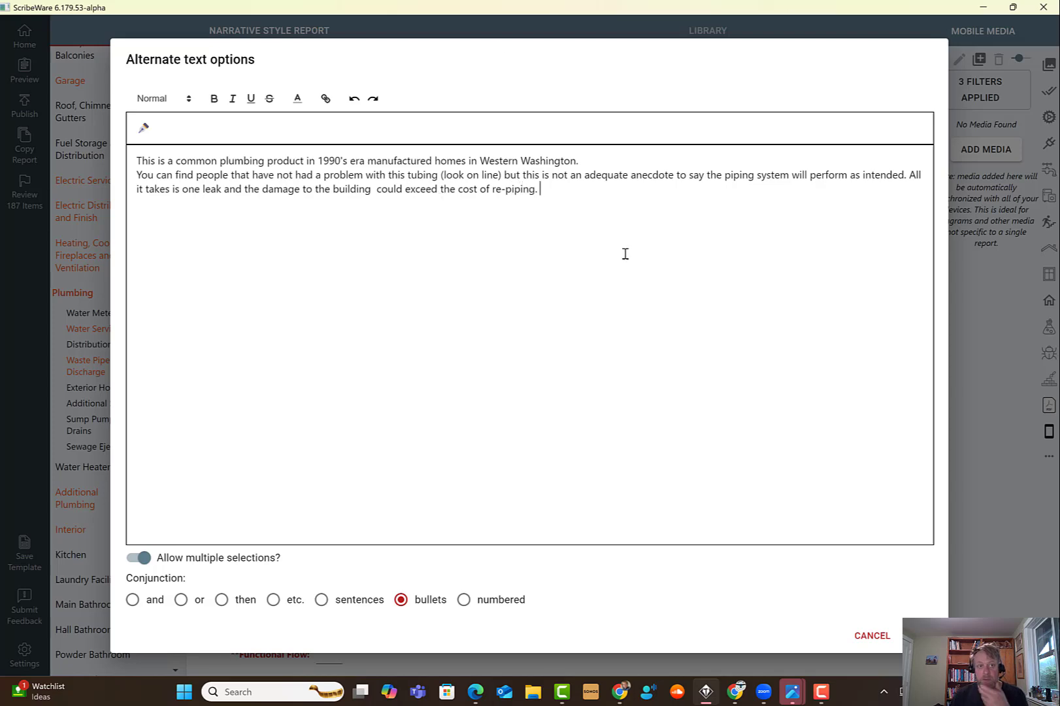
{"action": "left_click", "coordinate": [871, 635]}
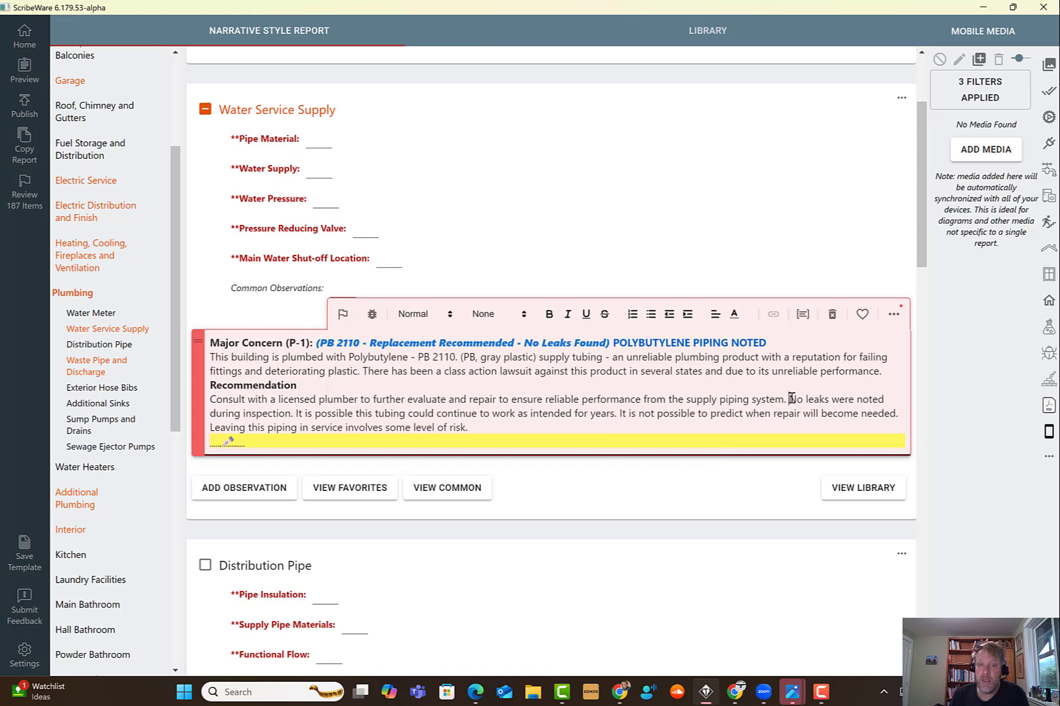
- Cut the sentences from 'No leaks were noted during inspection' through 'some level of risk.' out of the recommendation
{"action": "left_click_drag", "start_coordinate": [789, 400], "coordinate": [269, 413]}
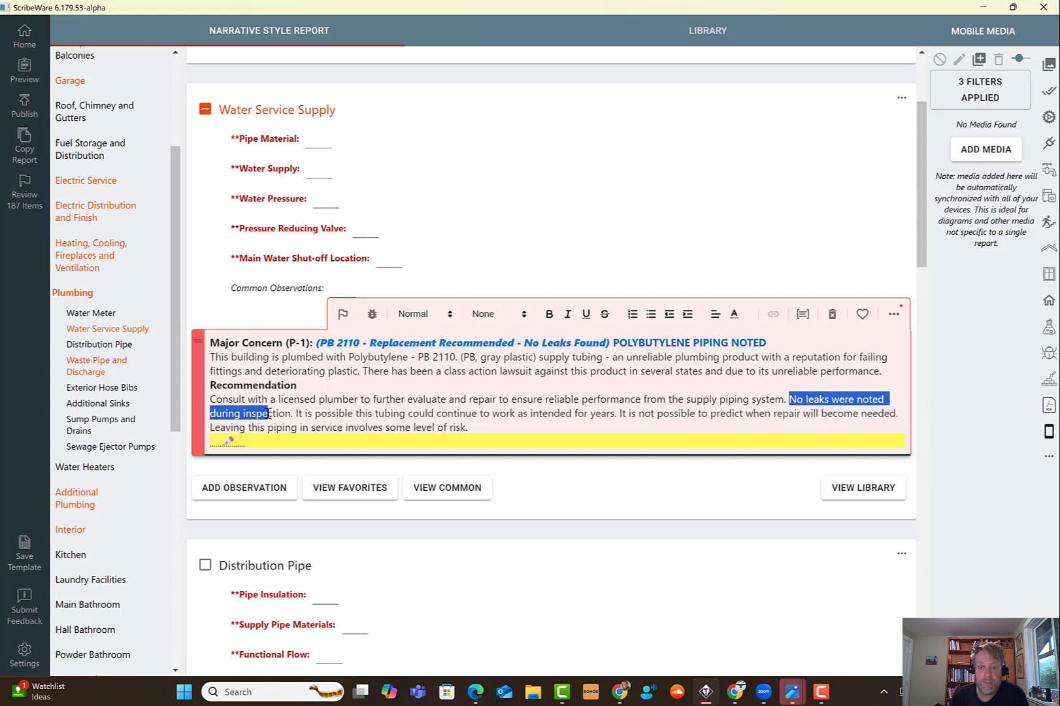
{"action": "left_click_drag", "start_coordinate": [453, 407], "coordinate": [961, 422]}
{"action": "right_click", "coordinate": [854, 418]}
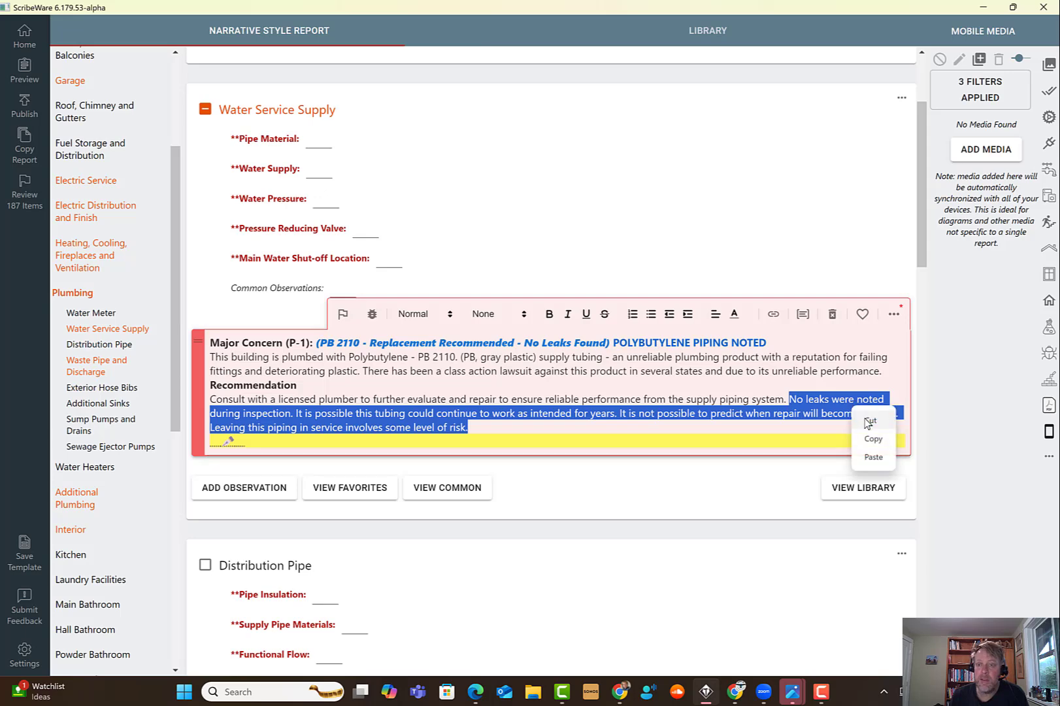
{"action": "left_click", "coordinate": [869, 428]}
- Edit the pencil alternate text options and paste the cut sentences as a third option on a new line
{"action": "left_click", "coordinate": [237, 415]}
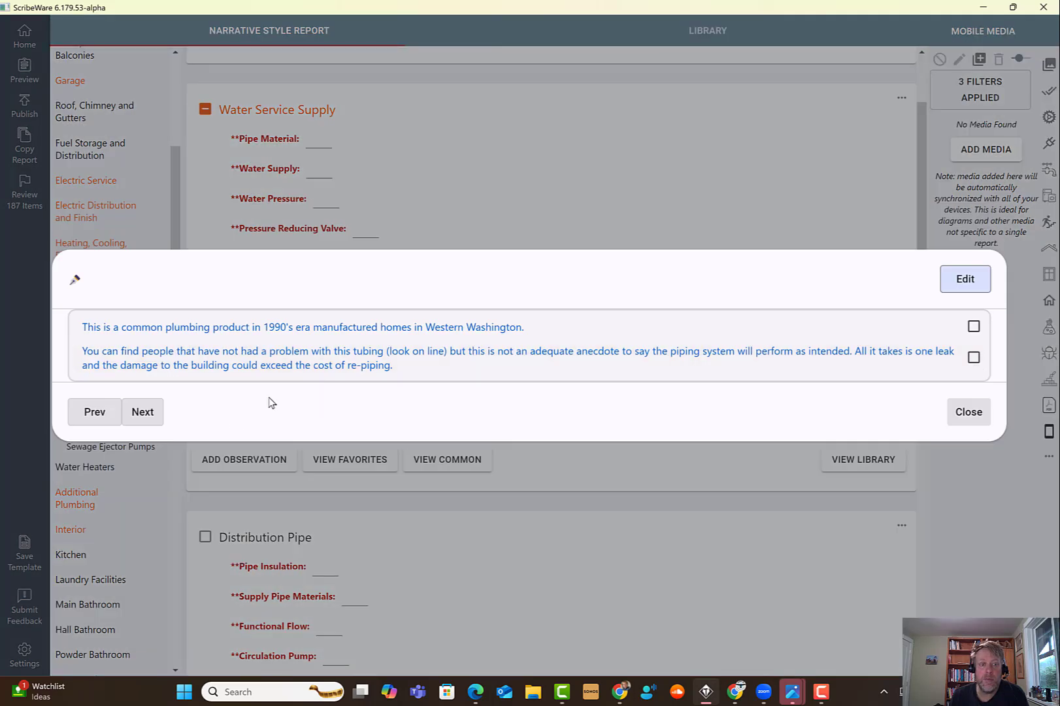
{"action": "left_click", "coordinate": [964, 277]}
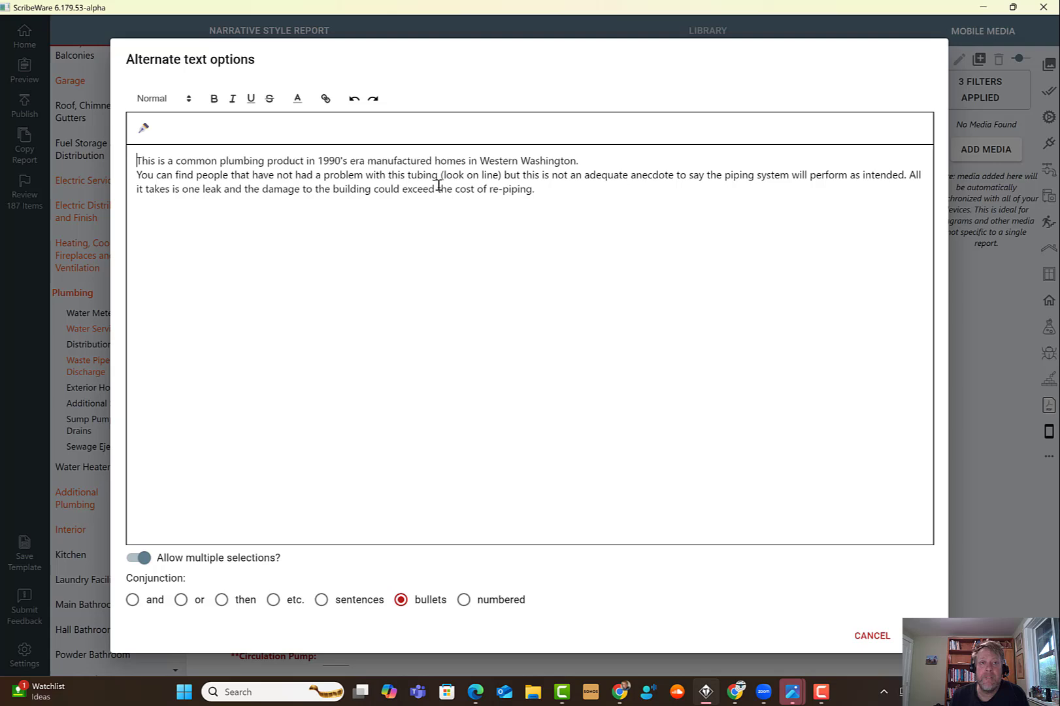
{"action": "left_click", "coordinate": [541, 188]}
{"action": "key", "text": "Return"}
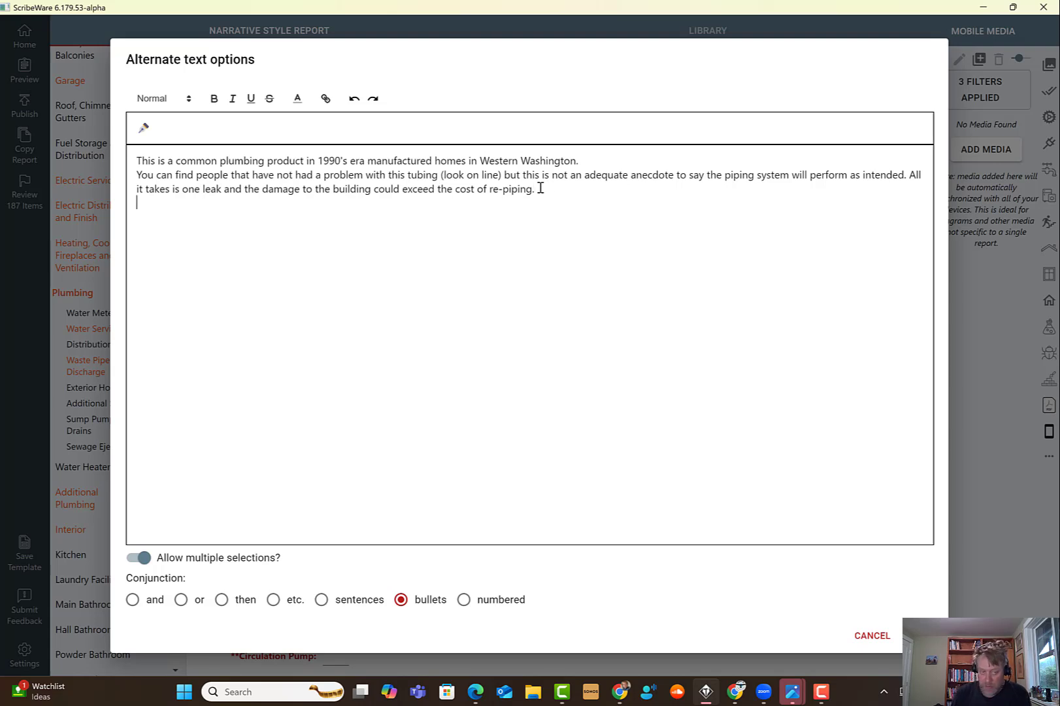
{"action": "right_click", "coordinate": [157, 204]}
{"action": "left_click", "coordinate": [173, 239]}
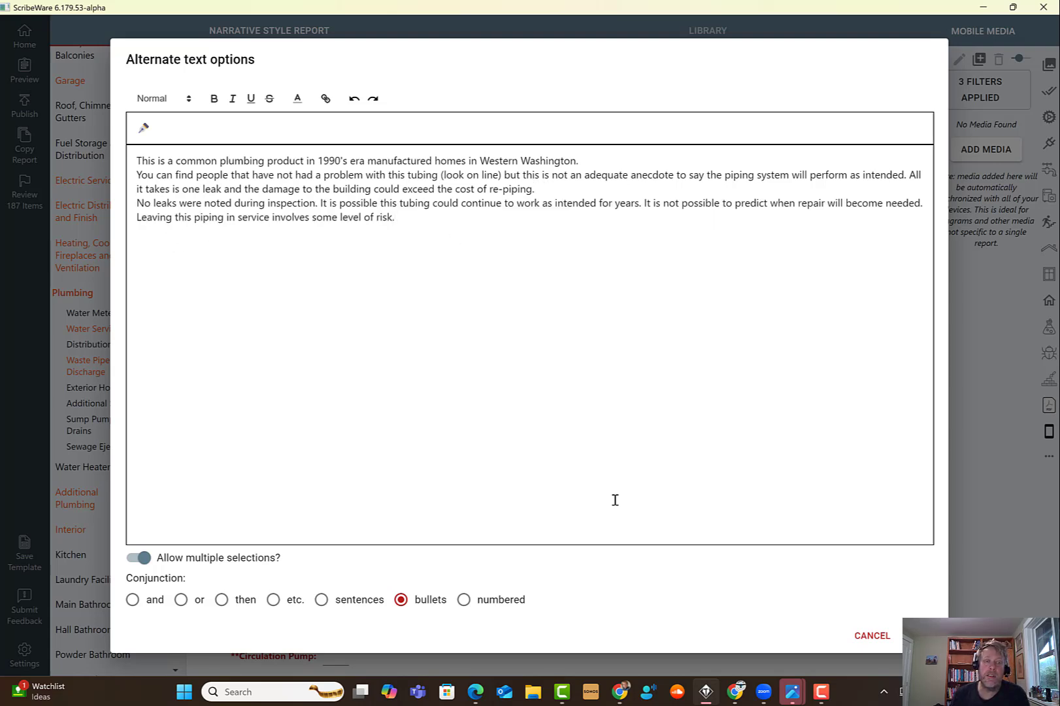
{"action": "left_click", "coordinate": [921, 635]}
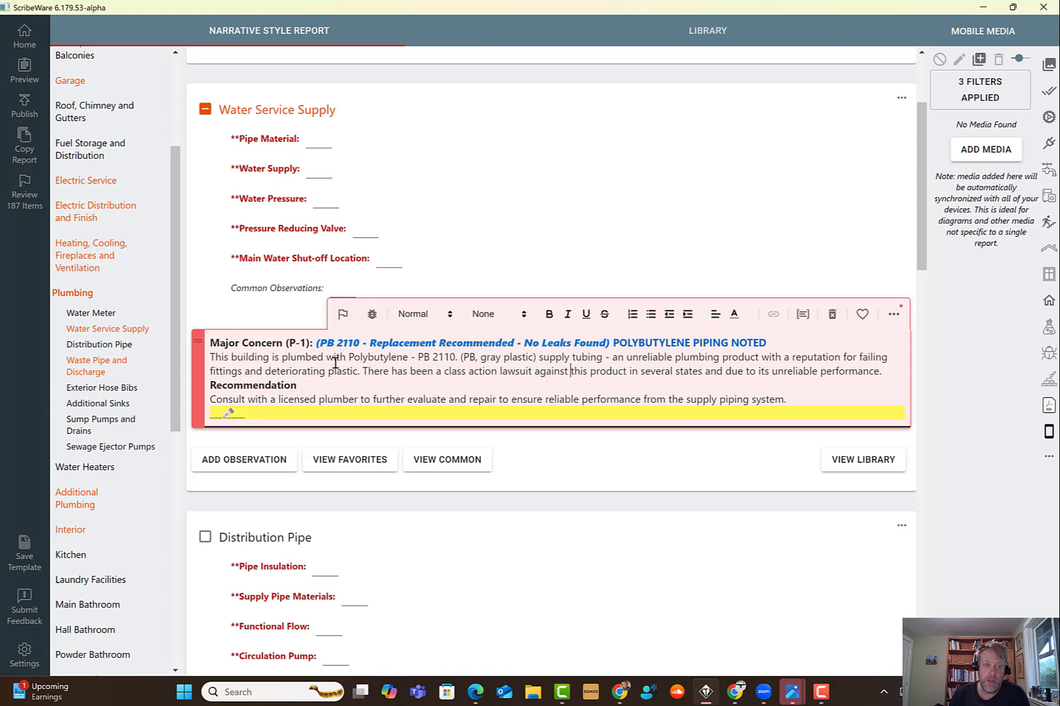
- Rewrite the opening sentence to read 'Polybutylene - PB 2110 tubing was noted in use in this building for the supply piping system.'
{"action": "left_click_drag", "start_coordinate": [349, 360], "coordinate": [202, 360]}
{"action": "key", "text": "BackSpace"}
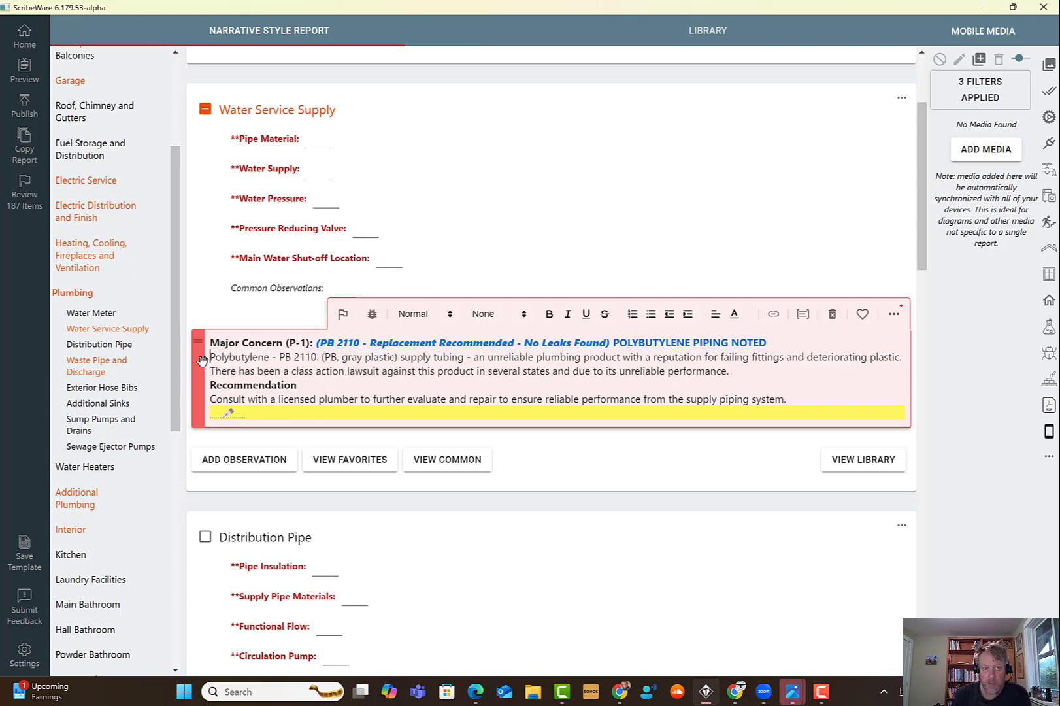
{"action": "left_click", "coordinate": [316, 357]}
{"action": "key", "text": "Delete"}
{"action": "type", "text": "tubing was n"}
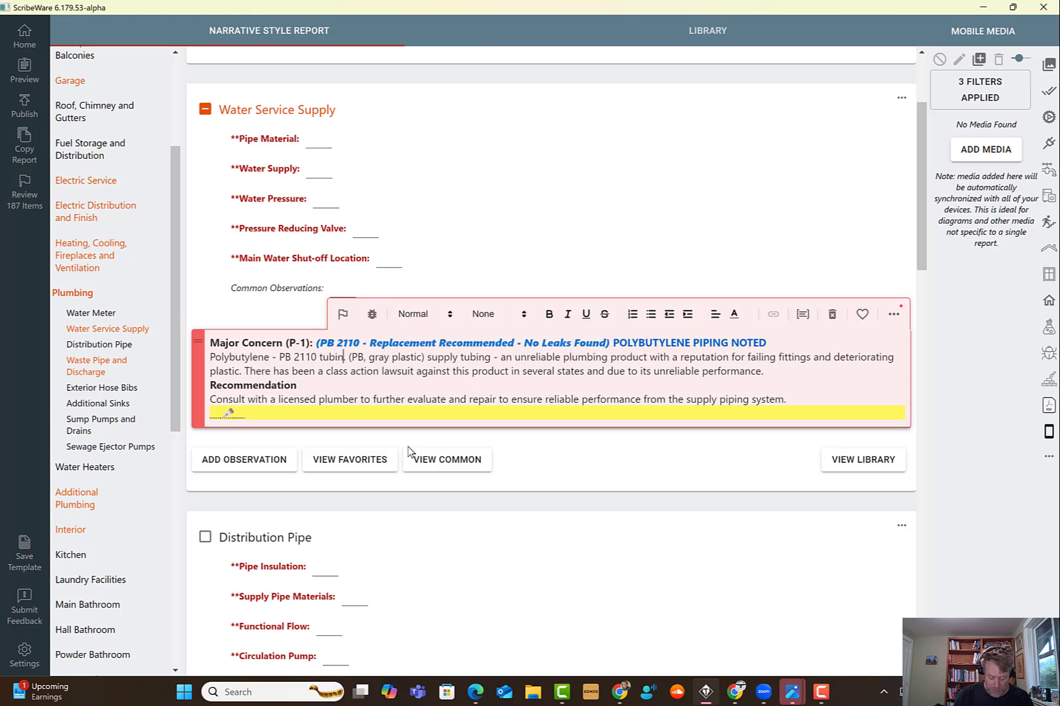
{"action": "type", "text": "oted in use."}
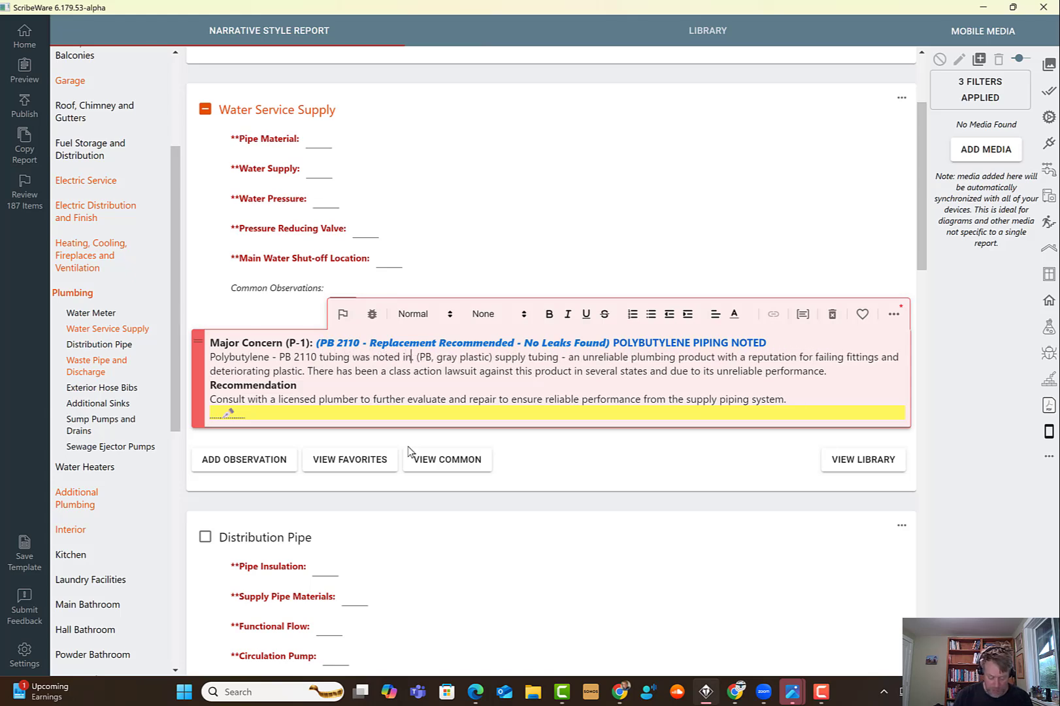
{"action": "key", "text": "BackSpace"}
{"action": "type", "text": "in this b"}
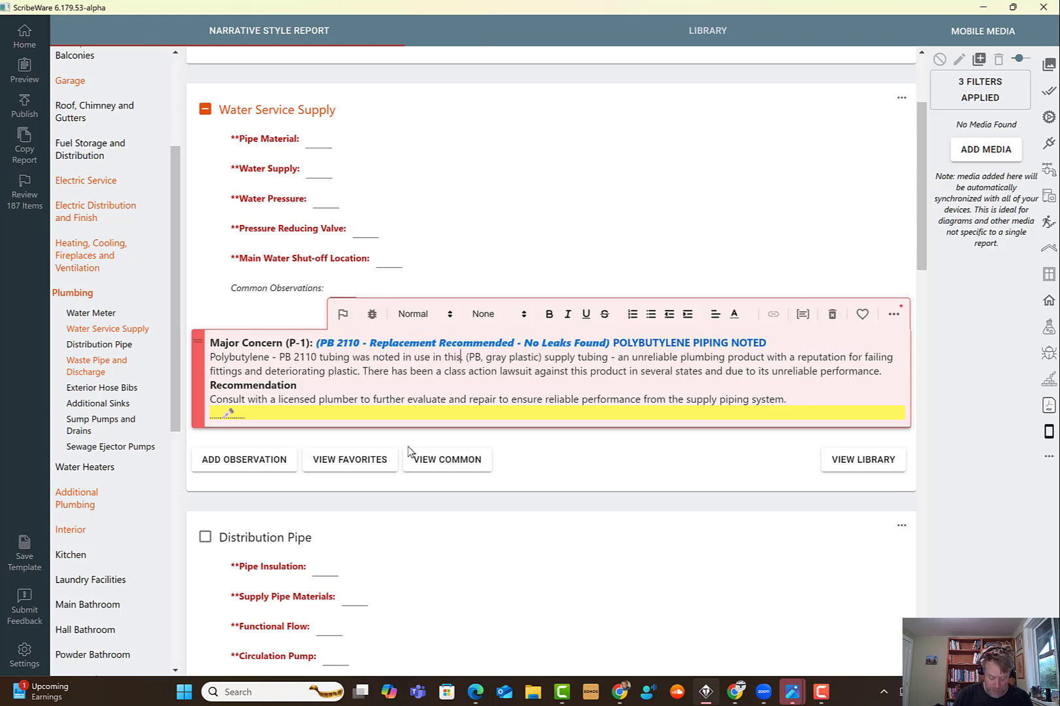
{"action": "type", "text": "uilding for"}
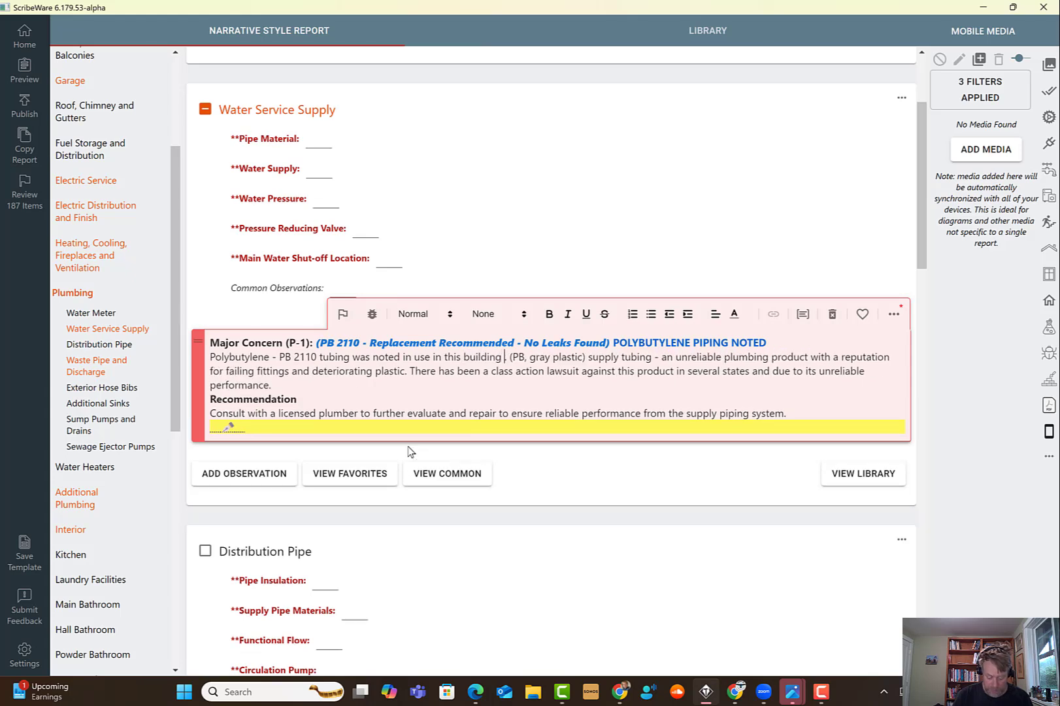
{"action": "type", "text": " the supply"}
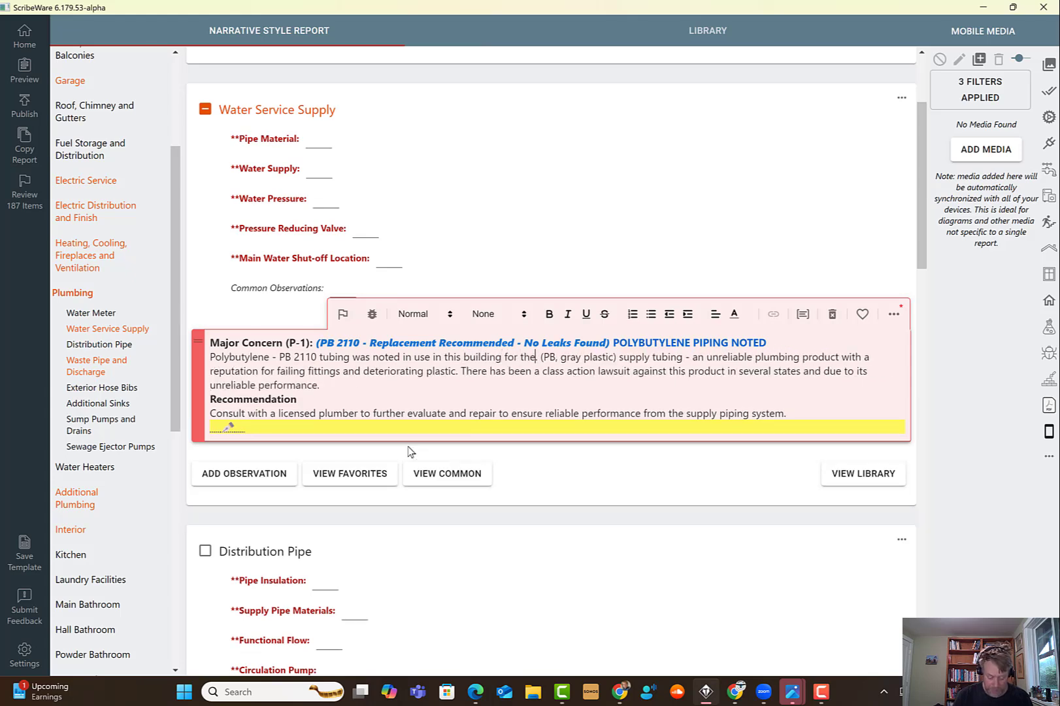
{"action": "type", "text": " piping system"}
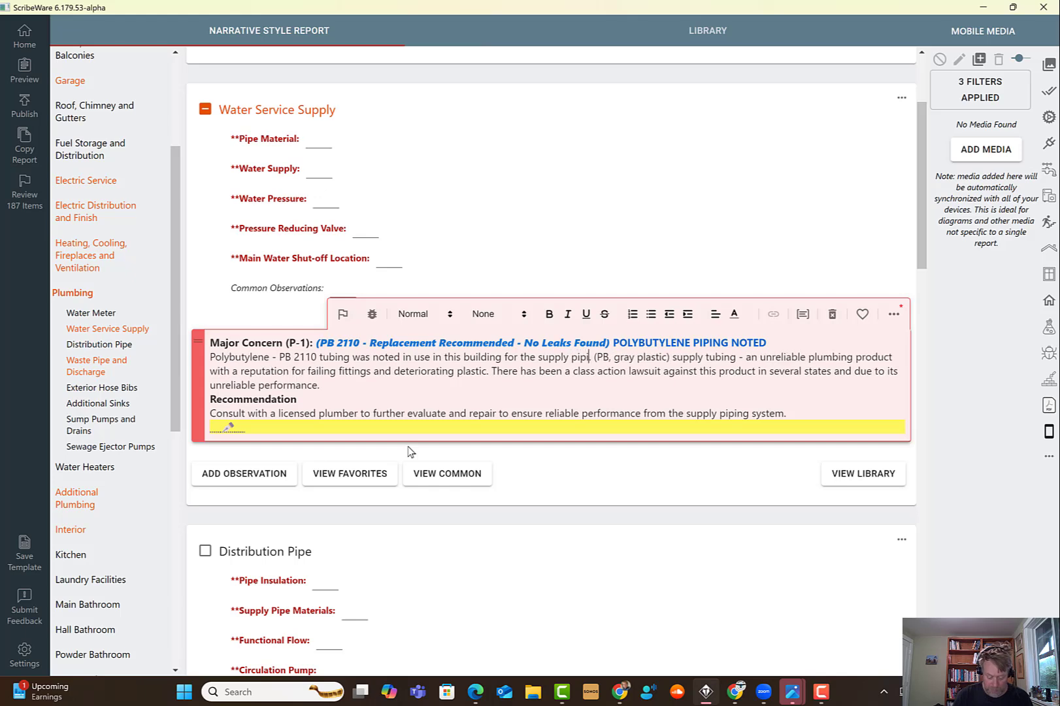
{"action": "type", "text": "."}
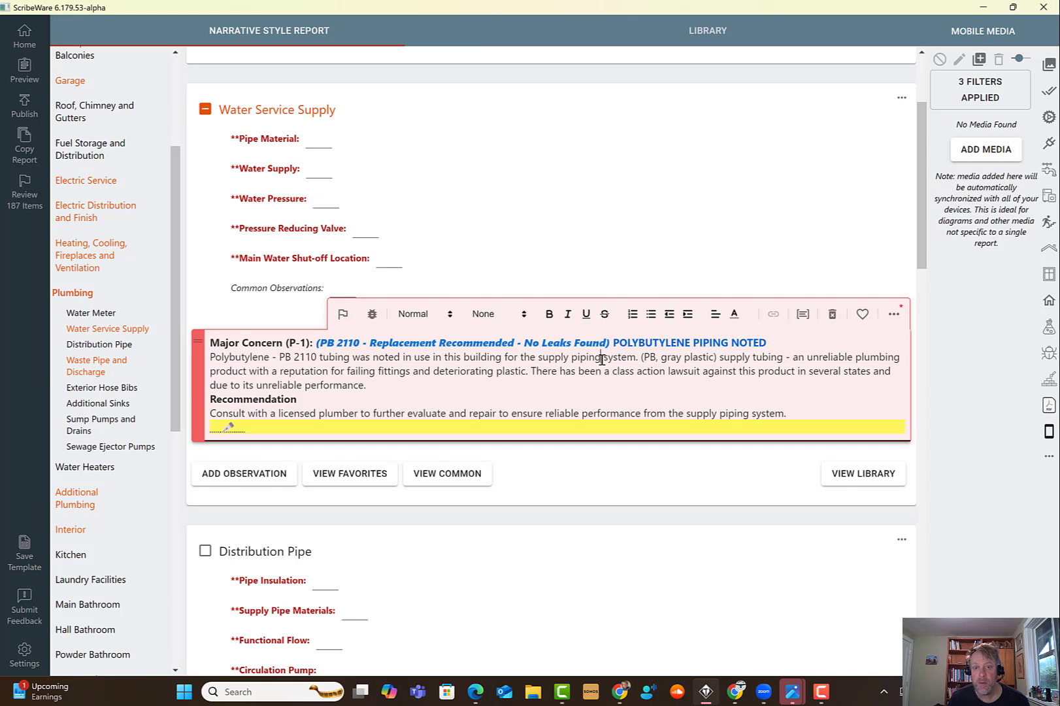
- Turn 'supply piping' into an alternate text choice with 'boiler distribution' as the second option and save
{"action": "left_click_drag", "start_coordinate": [601, 358], "coordinate": [538, 358]}
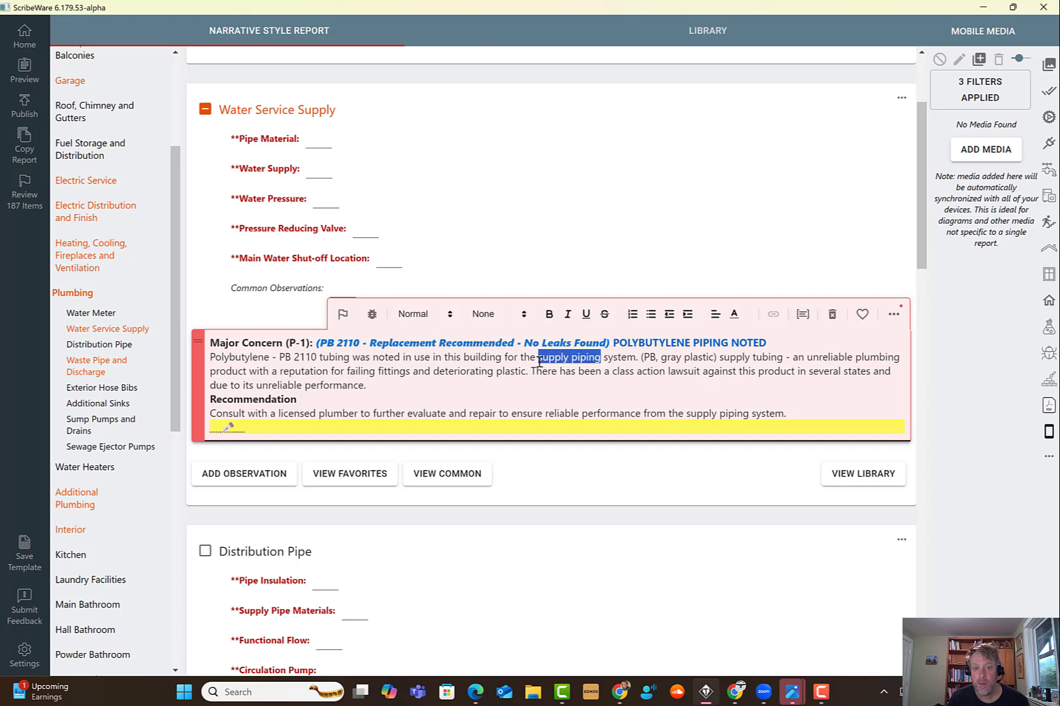
{"action": "left_click", "coordinate": [803, 314]}
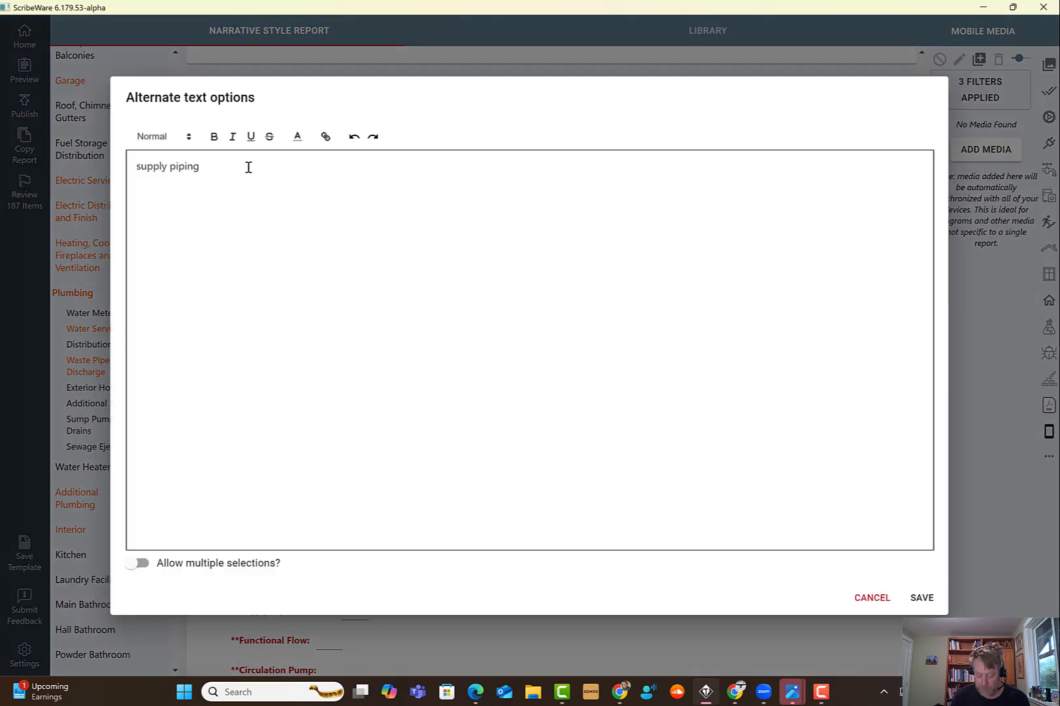
{"action": "key", "text": "Return"}
{"action": "type", "text": "boiler d"}
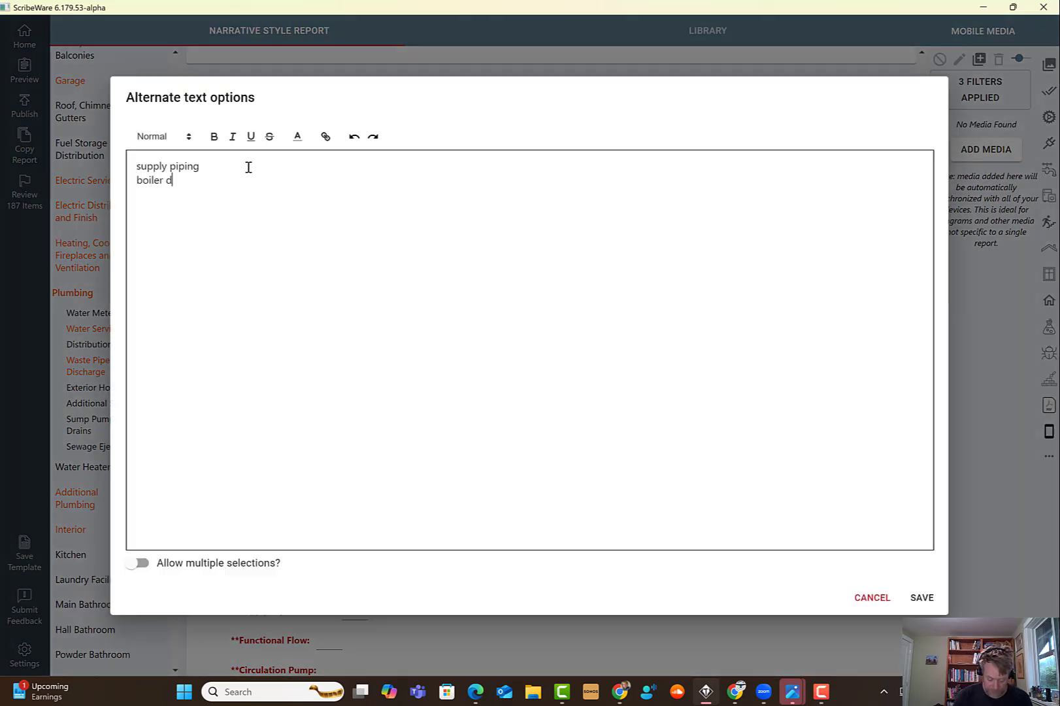
{"action": "type", "text": "istributio"}
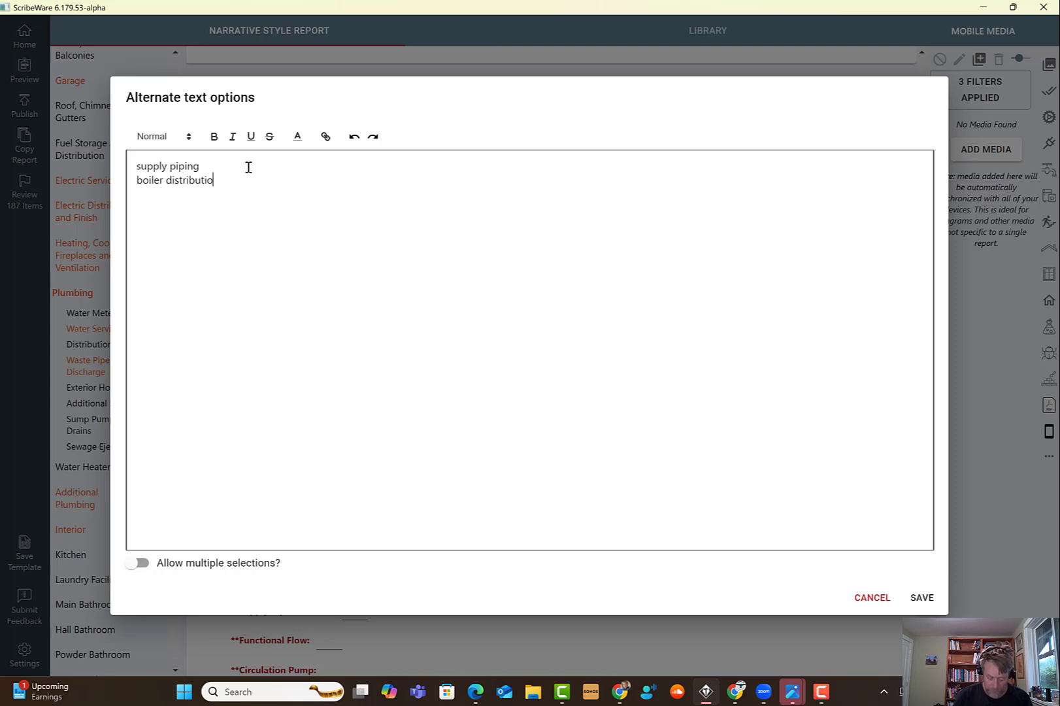
{"action": "type", "text": "n"}
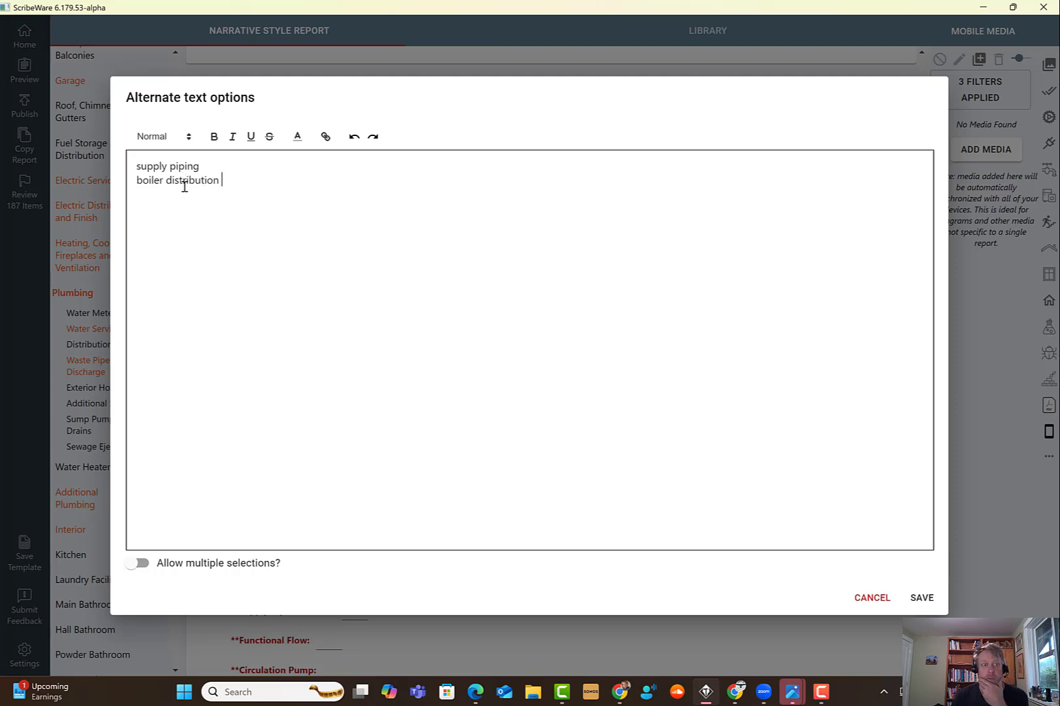
{"action": "left_click", "coordinate": [922, 597]}
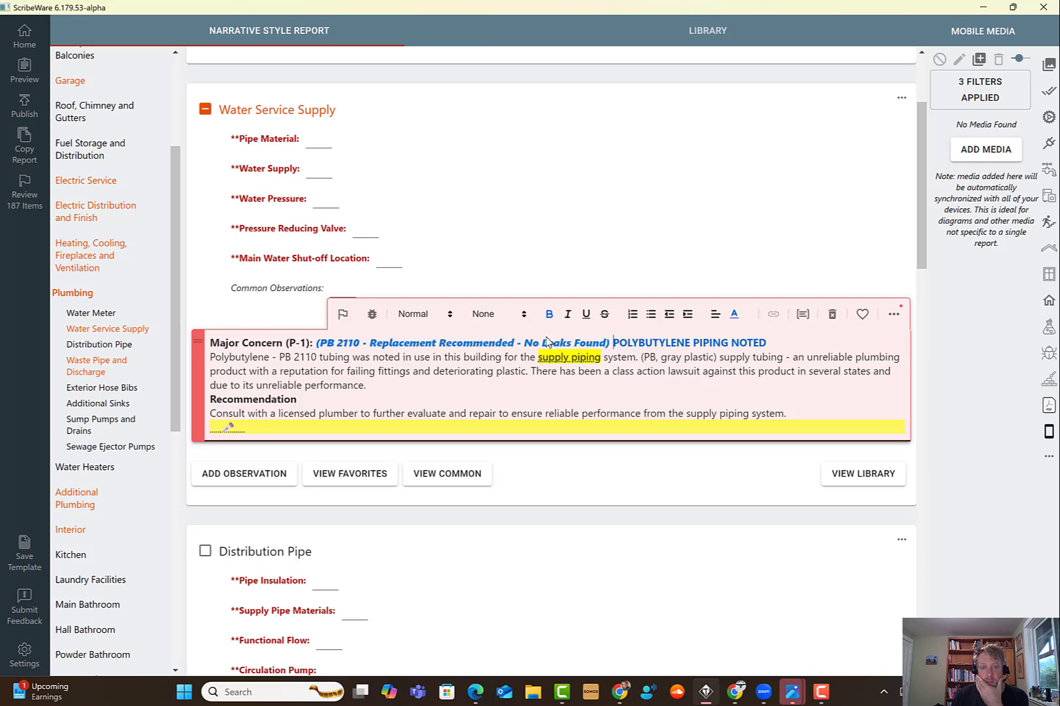
- Edit the supply piping options to allow multiple selections with the 'and' conjunction, then save
{"action": "left_click", "coordinate": [582, 360]}
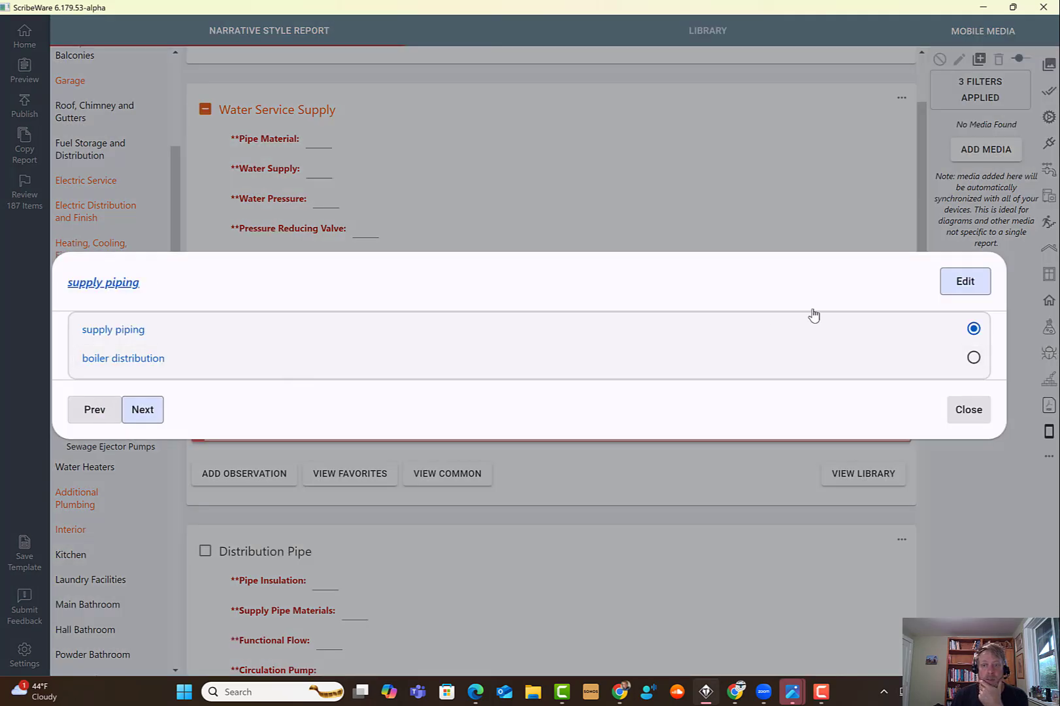
{"action": "left_click", "coordinate": [964, 281]}
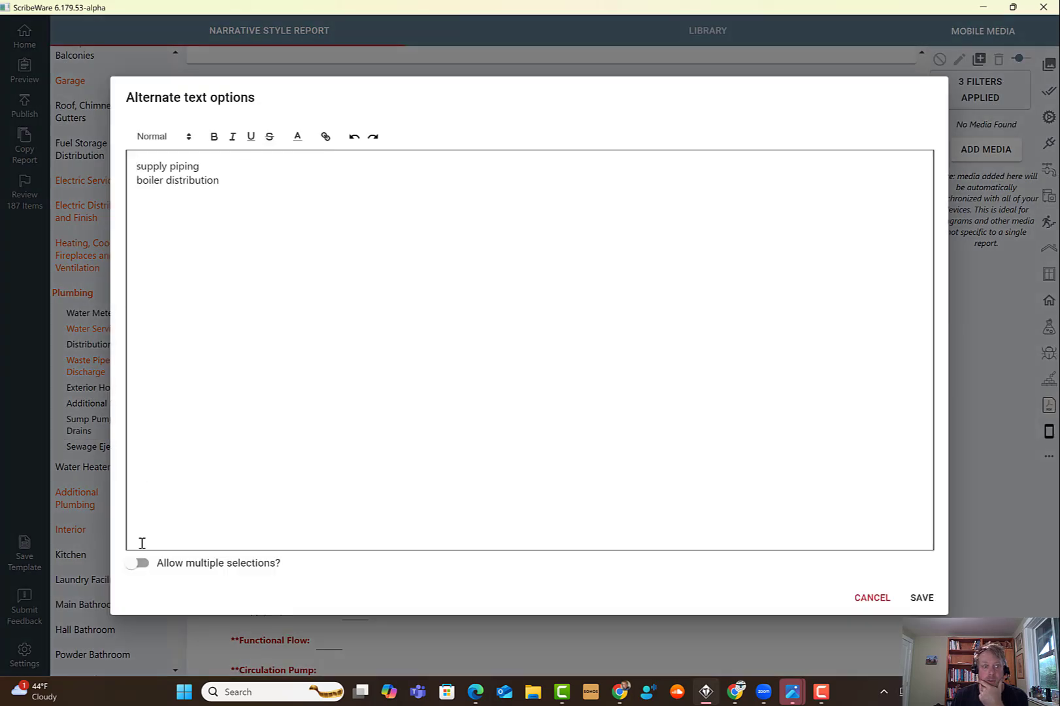
{"action": "left_click", "coordinate": [139, 564]}
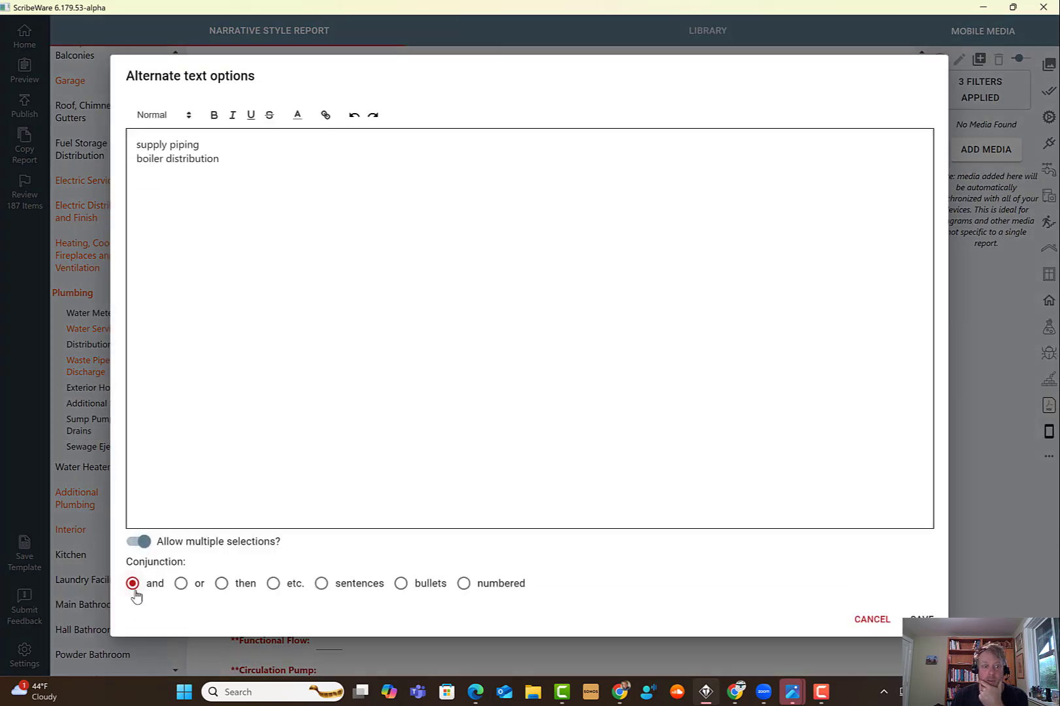
{"action": "left_click", "coordinate": [922, 620]}
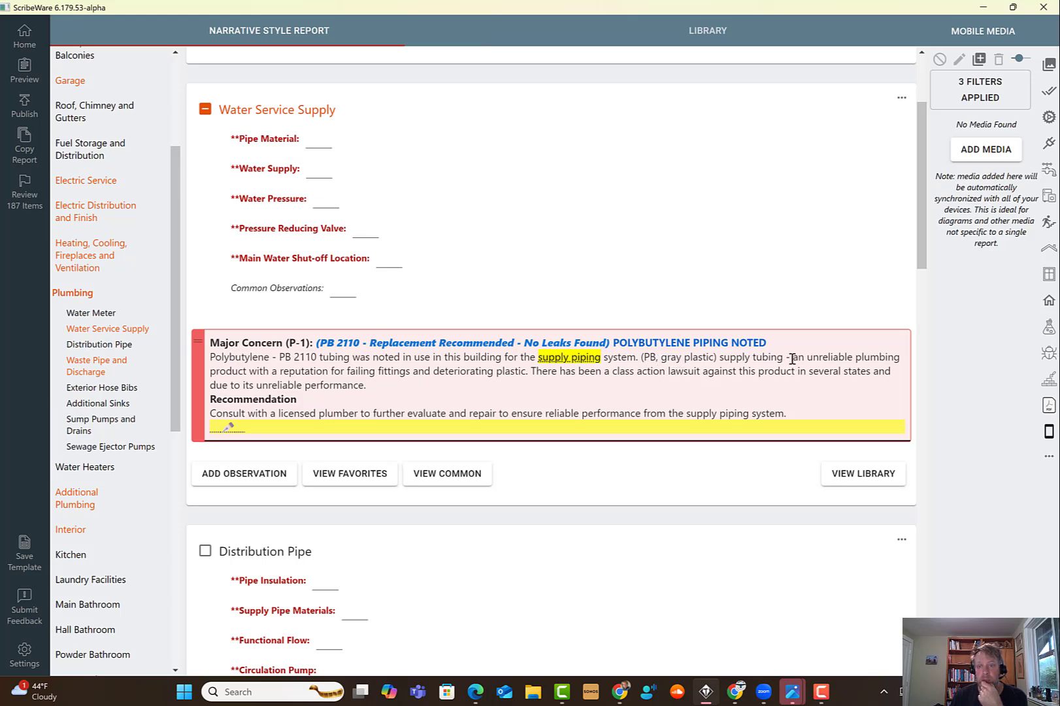
- Replace the dash after 'supply tubing' with the word 'is'
{"action": "left_click", "coordinate": [792, 358]}
{"action": "key", "text": "BackSpace"}
{"action": "type", "text": "is"}
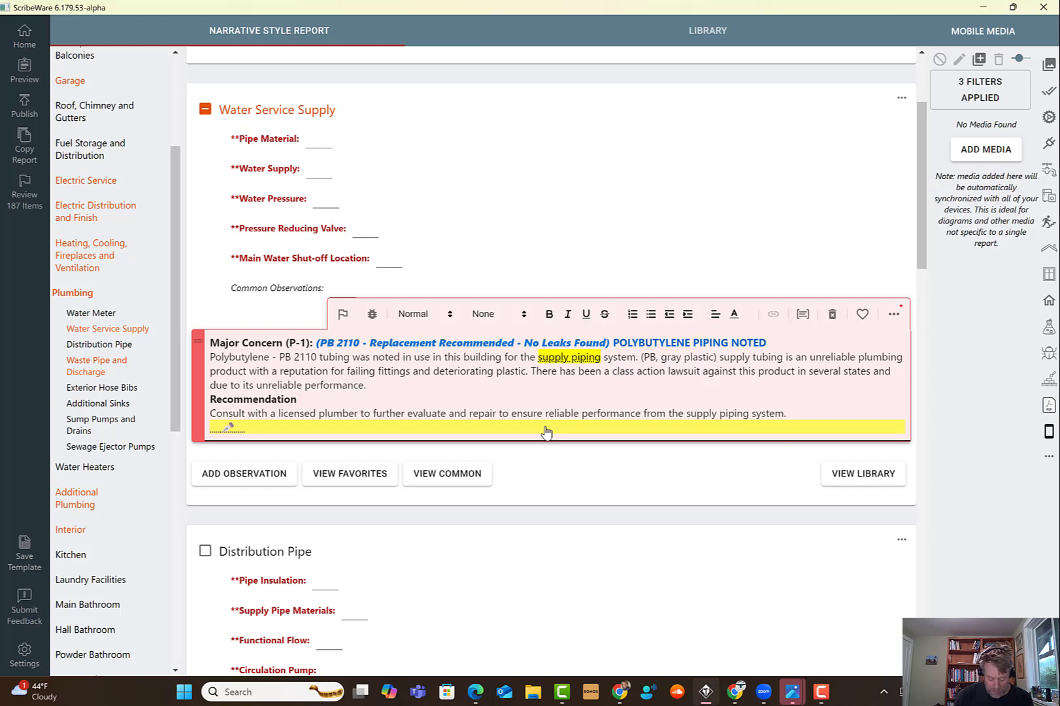
- Add a sentence after 'unreliable performance.' stating the Universal Plumbing Code does not list polybutylene as an acceptable supply piping material and it has been de-listed
{"action": "type", "text": "Curently t"}
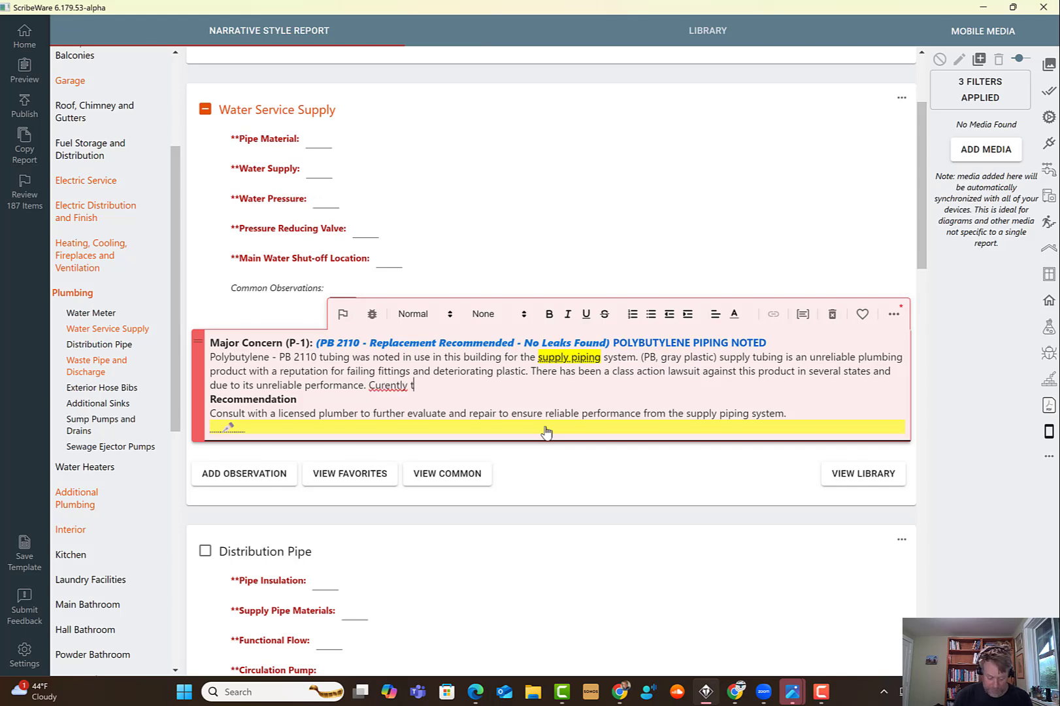
{"action": "type", "text": "he UP"}
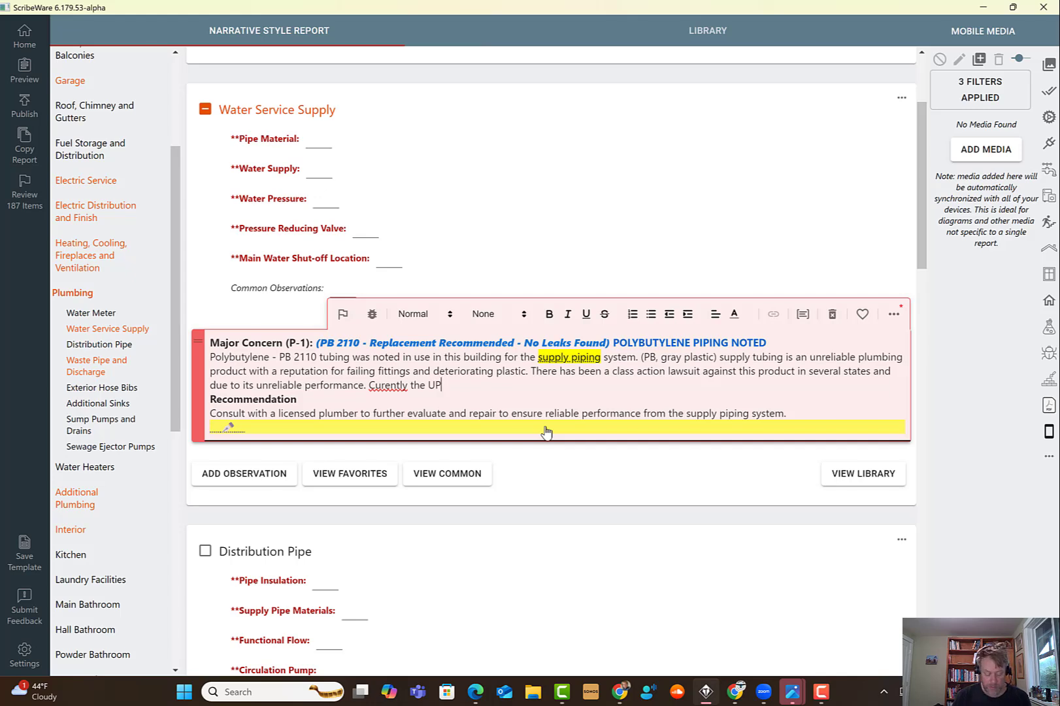
{"action": "type", "text": "C Uni"}
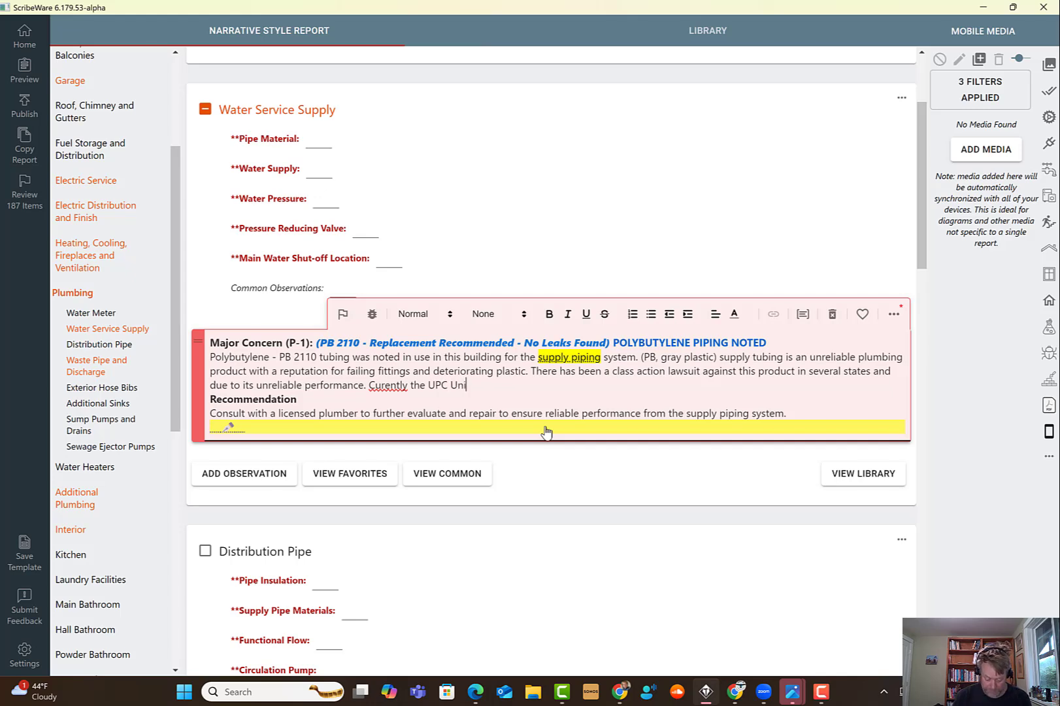
{"action": "type", "text": "versal Plumbign Code do"}
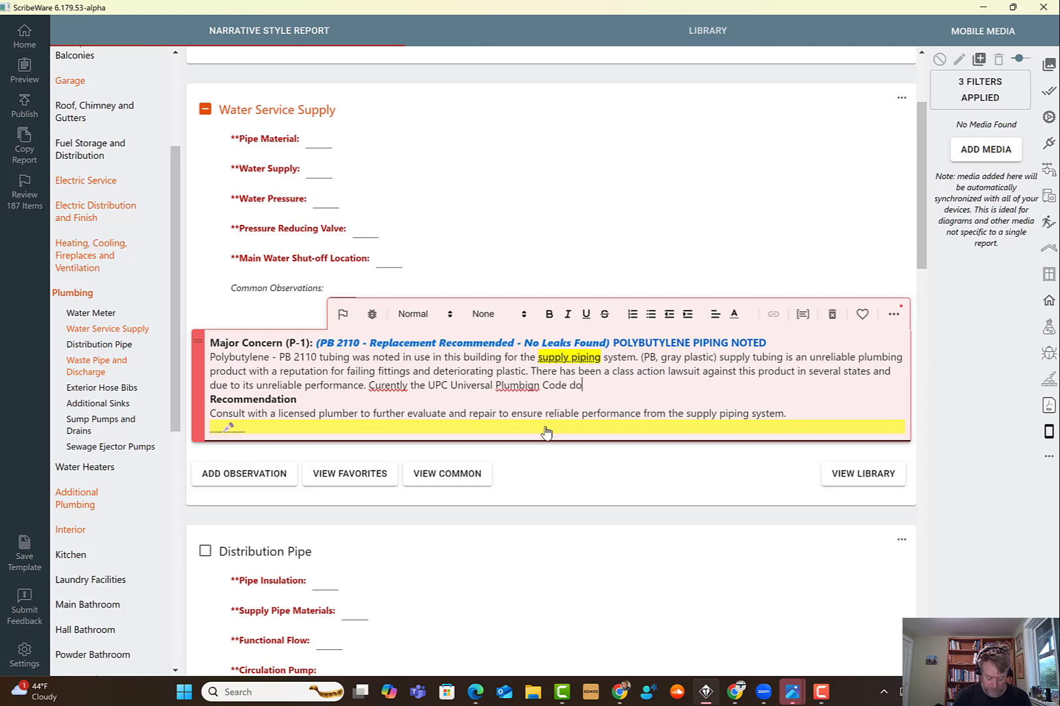
{"action": "type", "text": "es not list "}
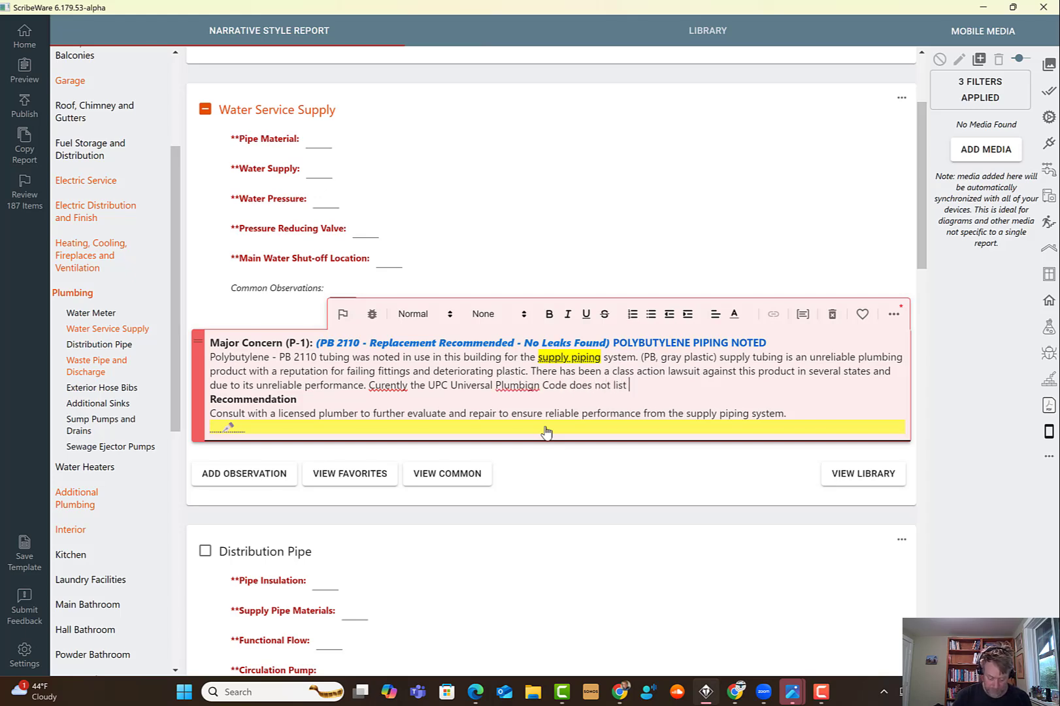
{"action": "type", "text": "poly"}
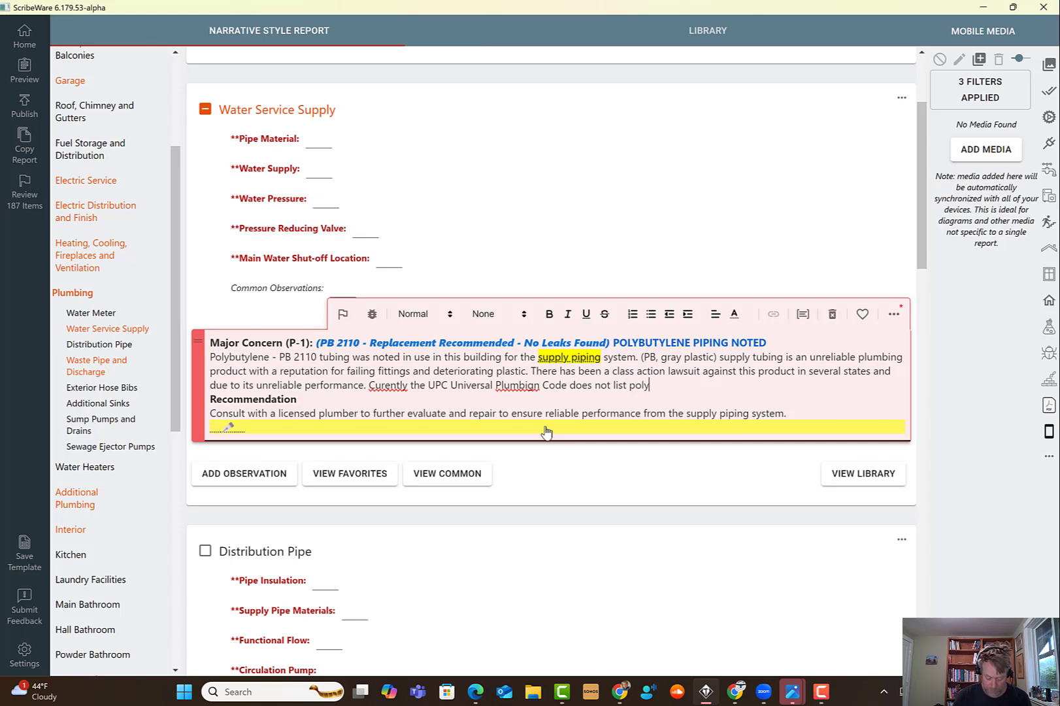
{"action": "type", "text": "butylene as a n acceptav"}
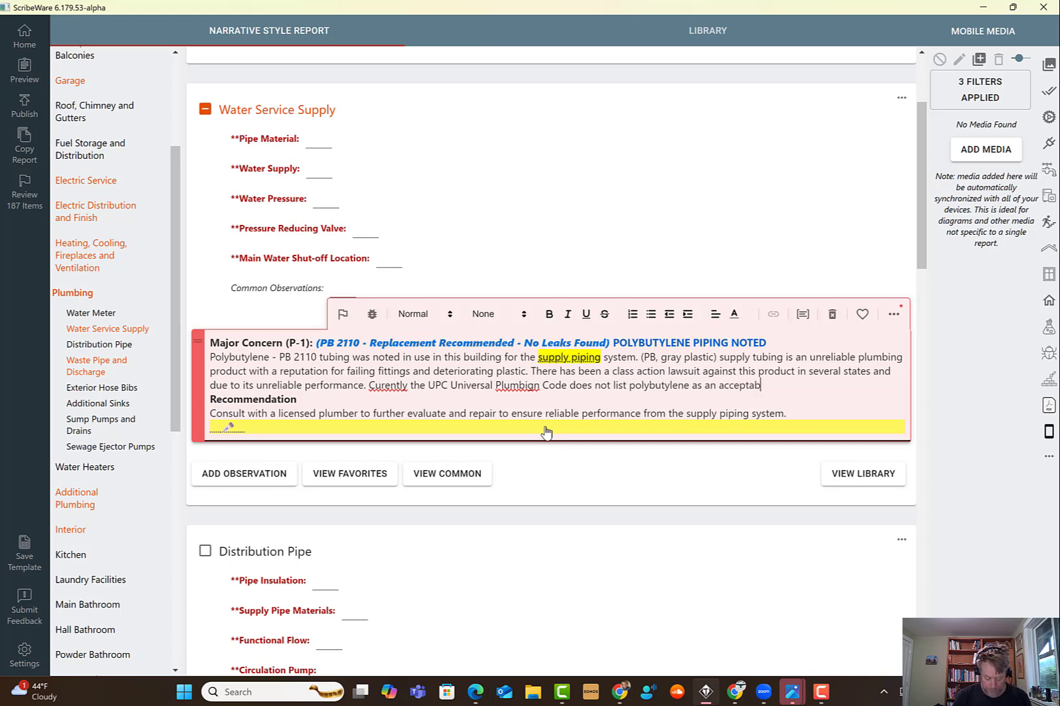
{"action": "type", "text": "le "}
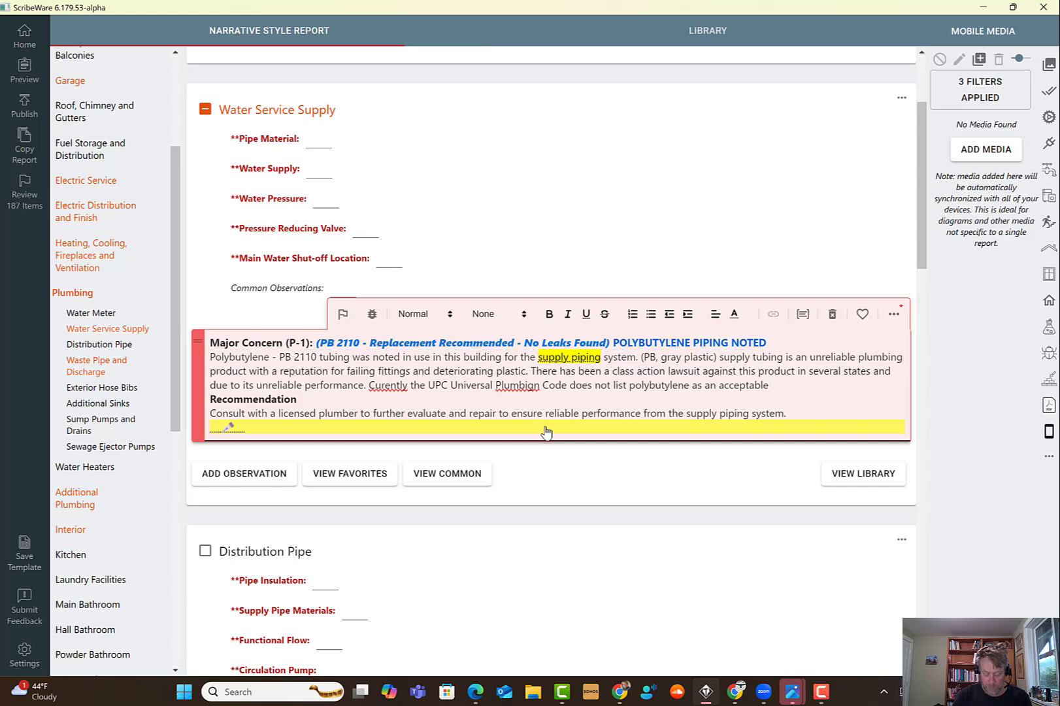
{"action": "type", "text": "option "}
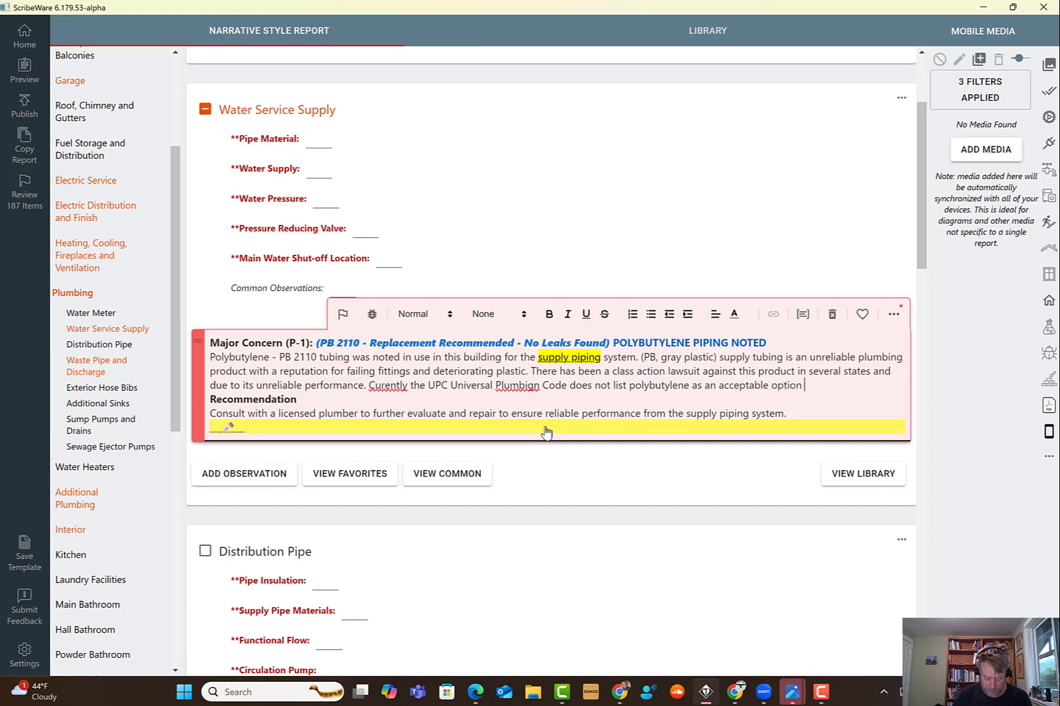
{"action": "type", "text": "for a suply "}
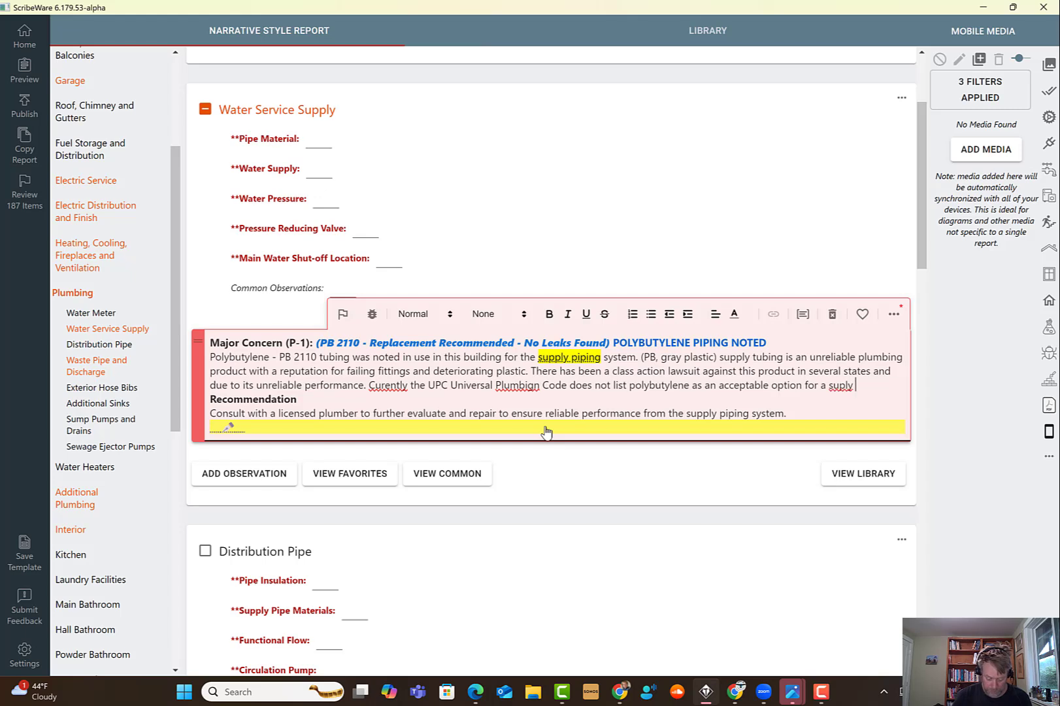
{"action": "type", "text": "piping materia"}
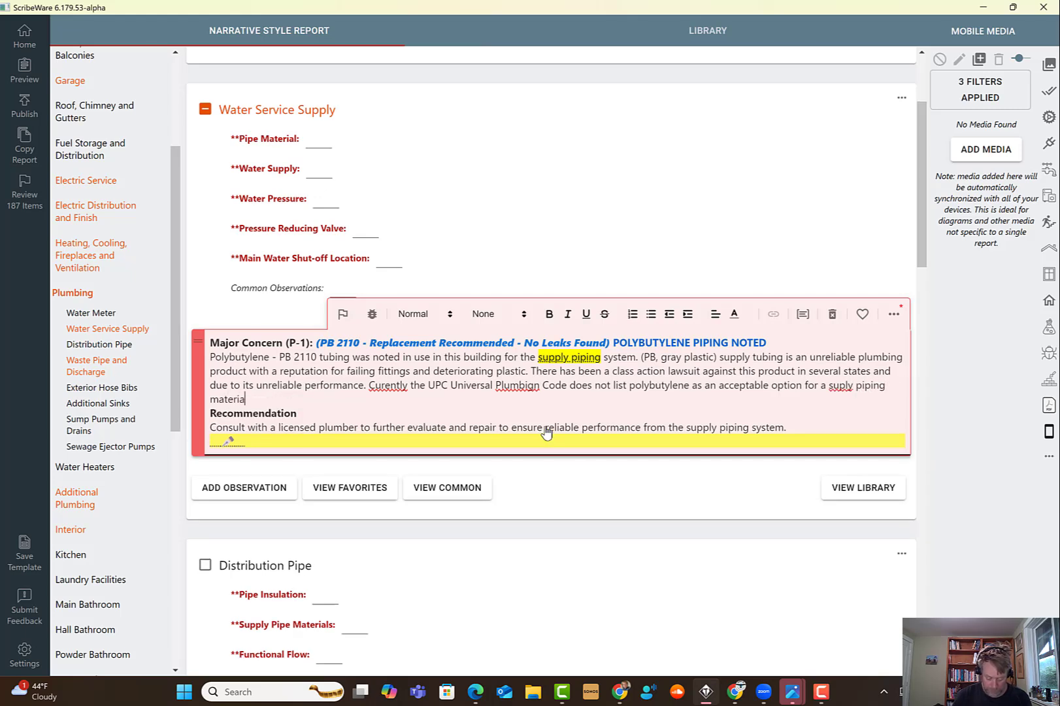
{"action": "type", "text": "l, the product has ben"}
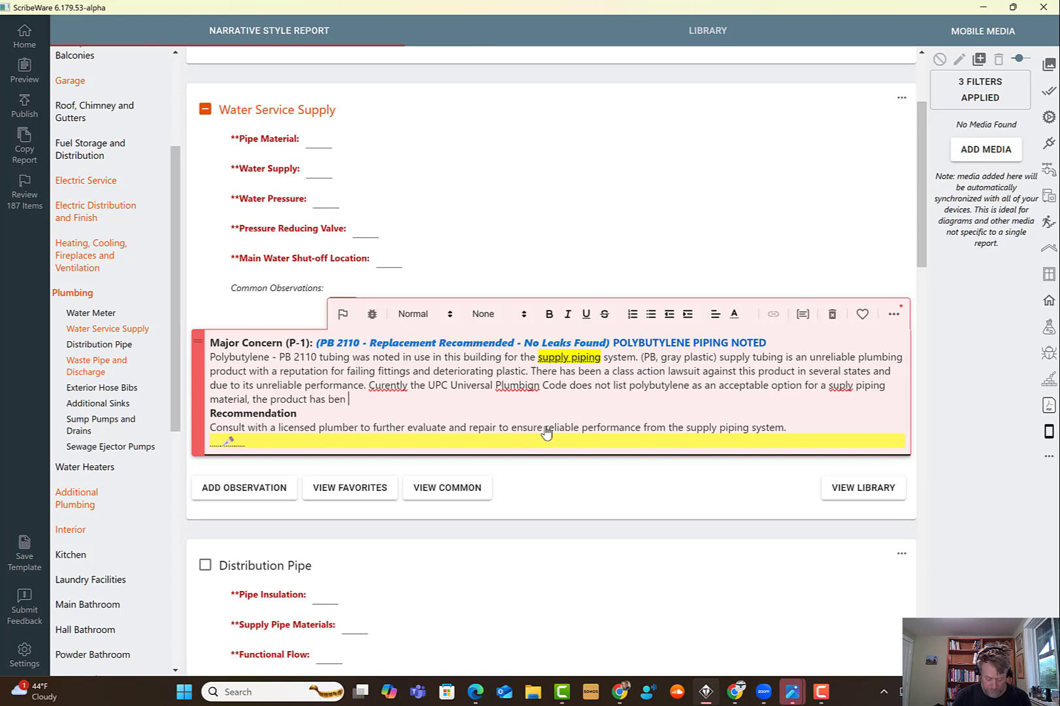
{"action": "type", "text": " de--listed in the plu"}
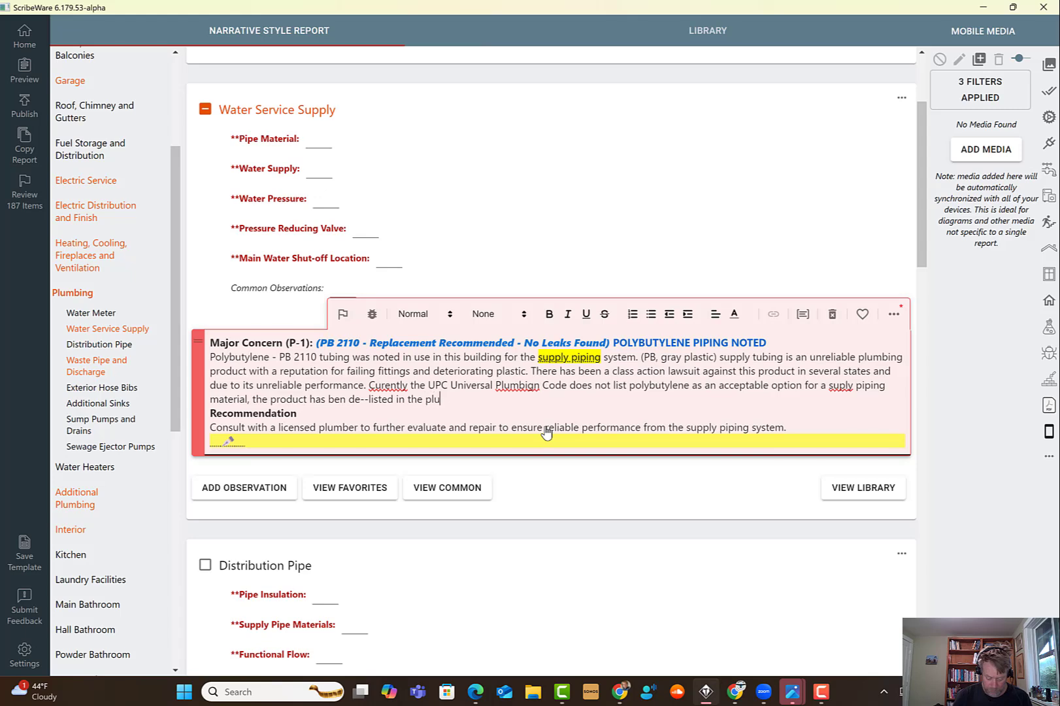
{"action": "type", "text": "mbign code."}
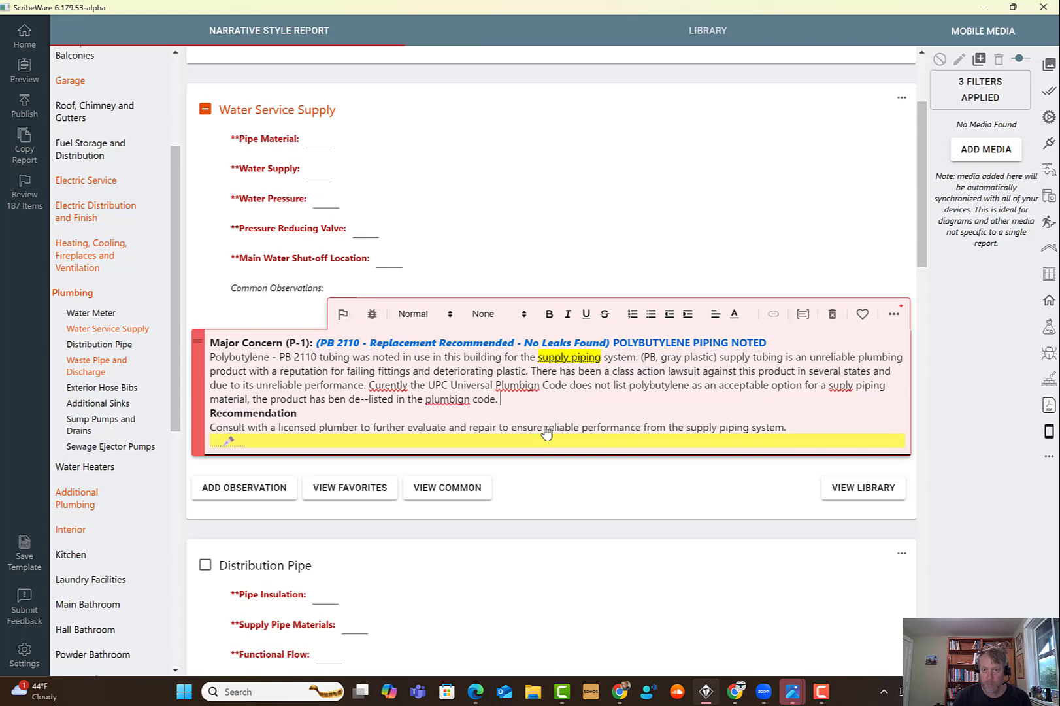
- Correct the spellings of 'plumbing', 'Currently' and 'Plumbing' in the new sentence and add a comma after 'Currently'
{"action": "right_click", "coordinate": [431, 398]}
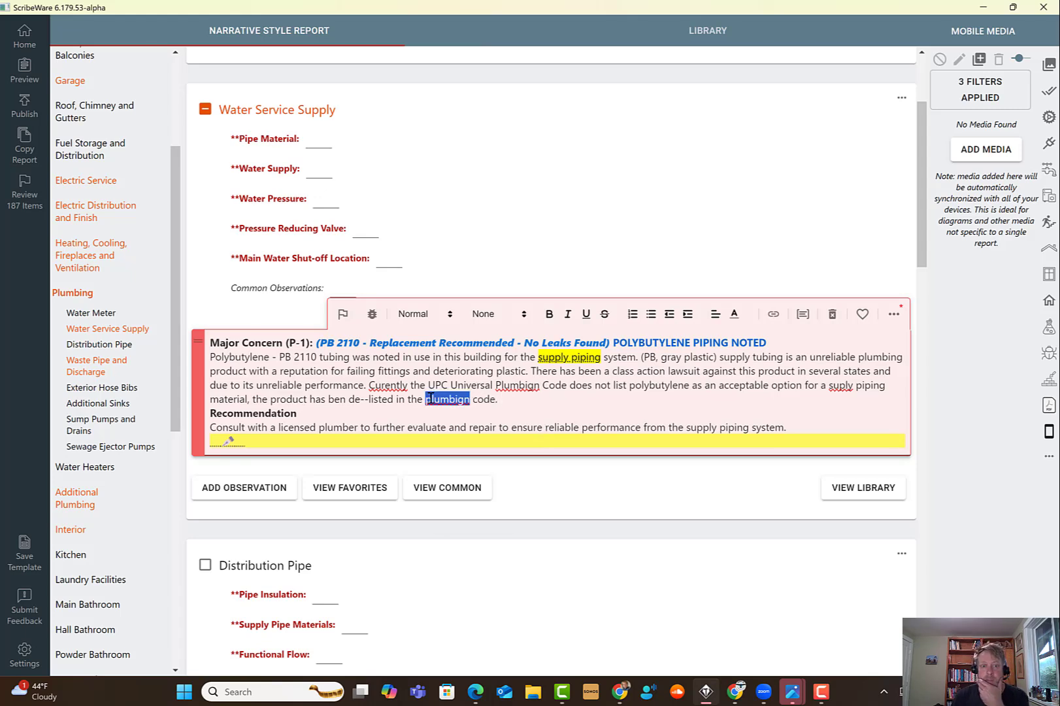
{"action": "left_click", "coordinate": [459, 478]}
{"action": "right_click", "coordinate": [389, 386]}
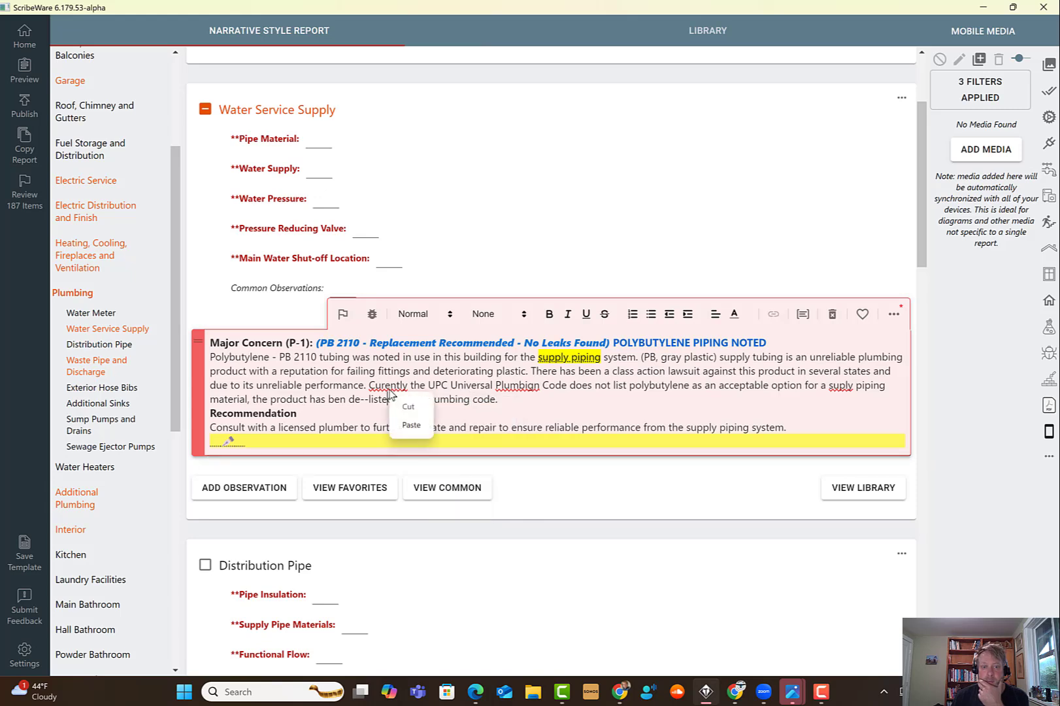
{"action": "left_click", "coordinate": [417, 468]}
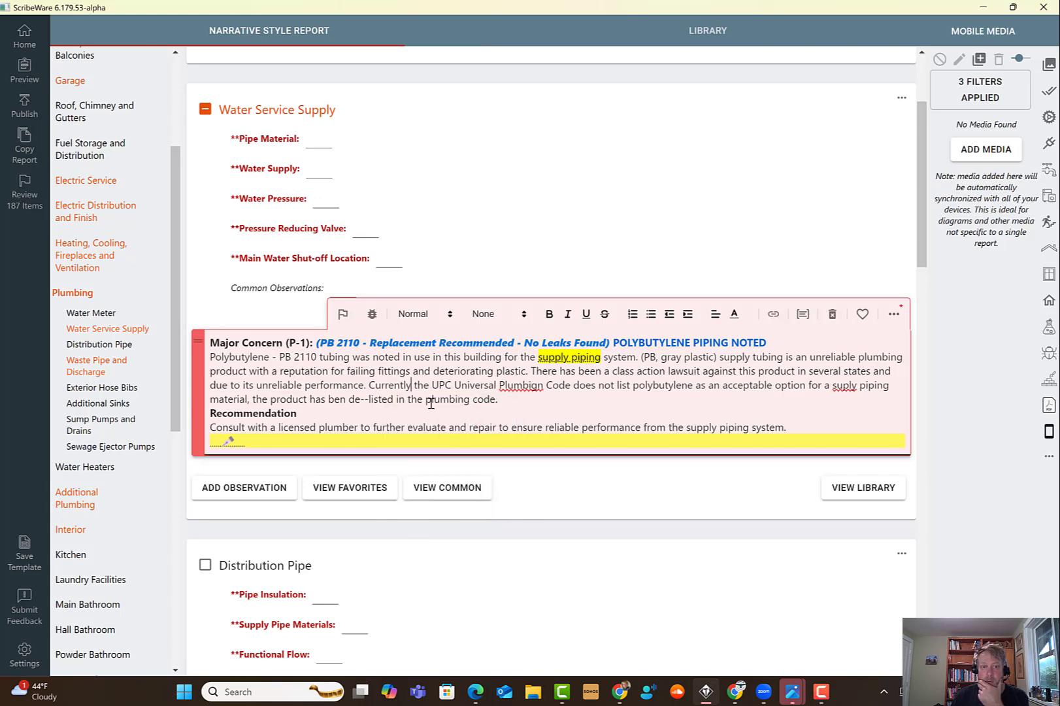
{"action": "type", "text": ","}
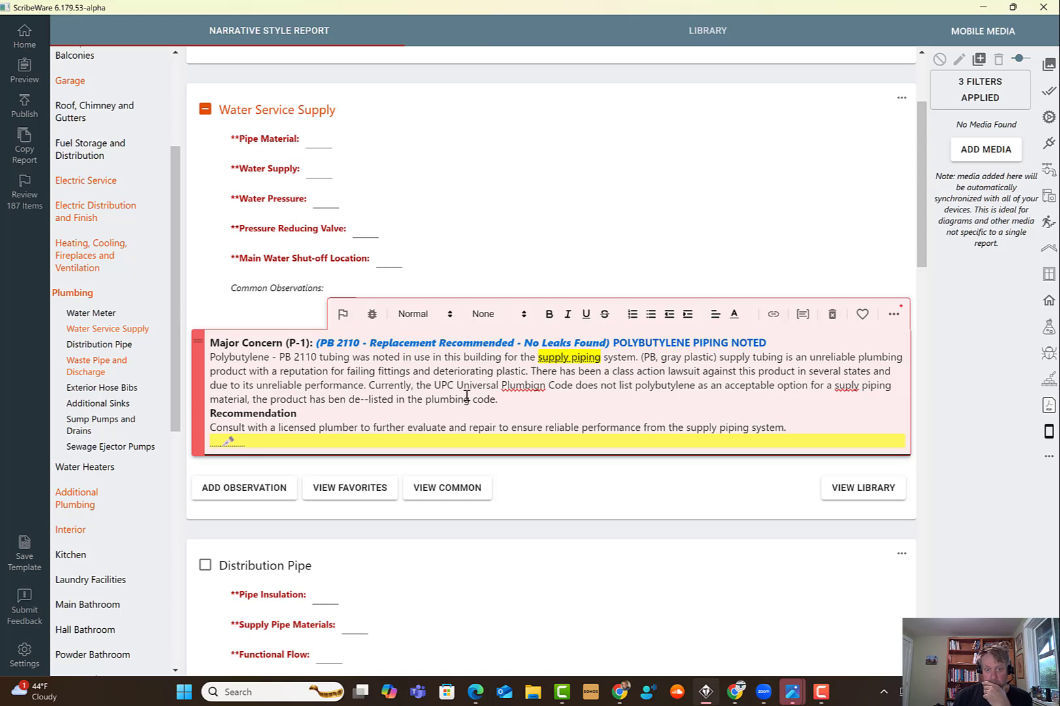
{"action": "right_click", "coordinate": [532, 389]}
{"action": "left_click", "coordinate": [559, 466]}
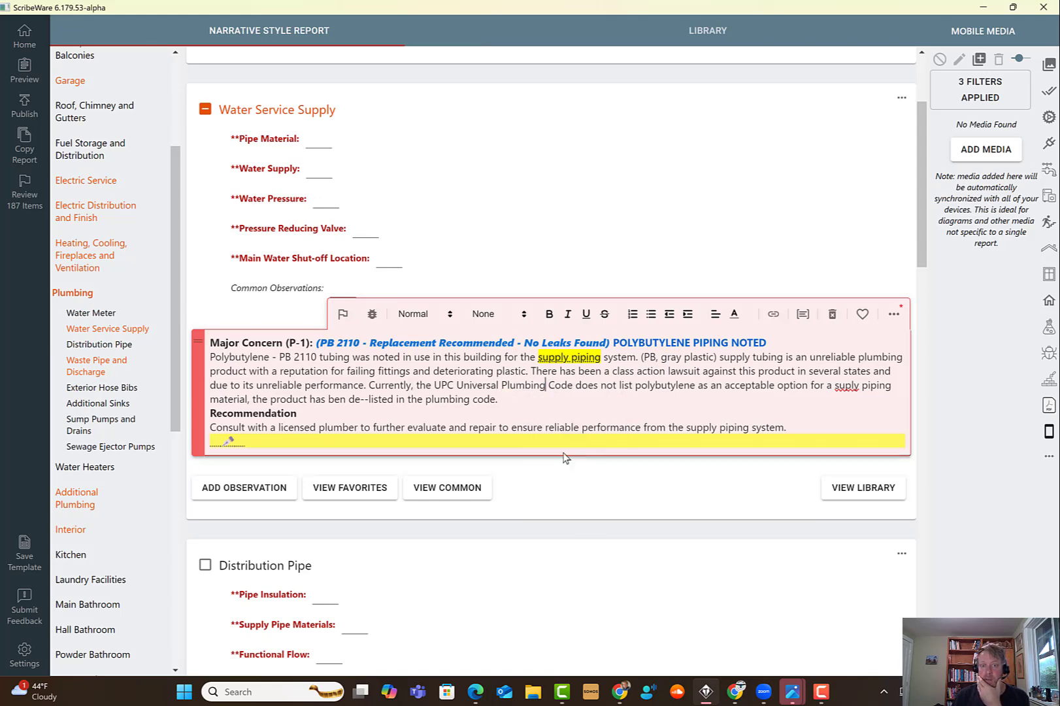
- Wrap 'UPC' in parentheses and correct the spelling of 'supply' in the new sentence
{"action": "left_click", "coordinate": [433, 384]}
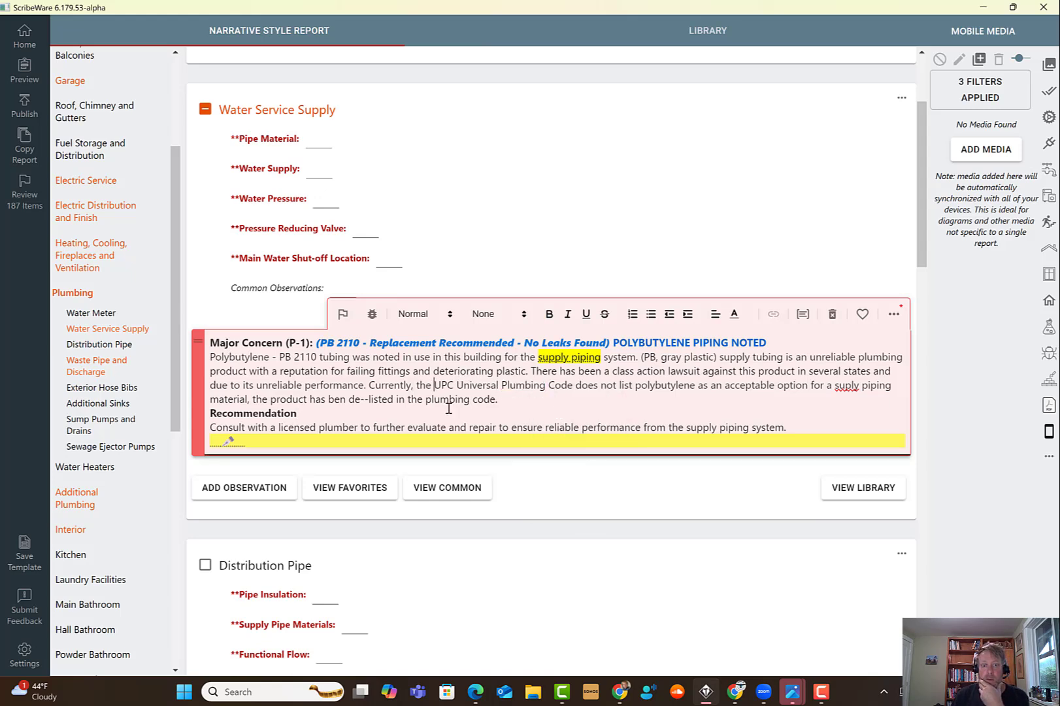
{"action": "type", "text": "(UPC"}
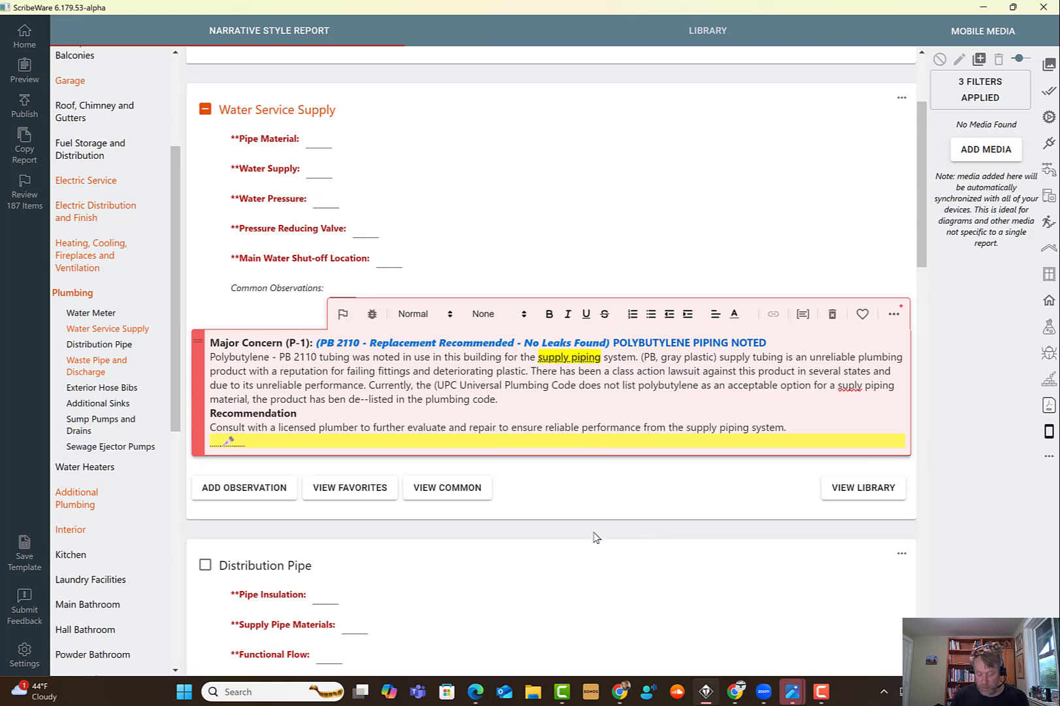
{"action": "type", "text": ")"}
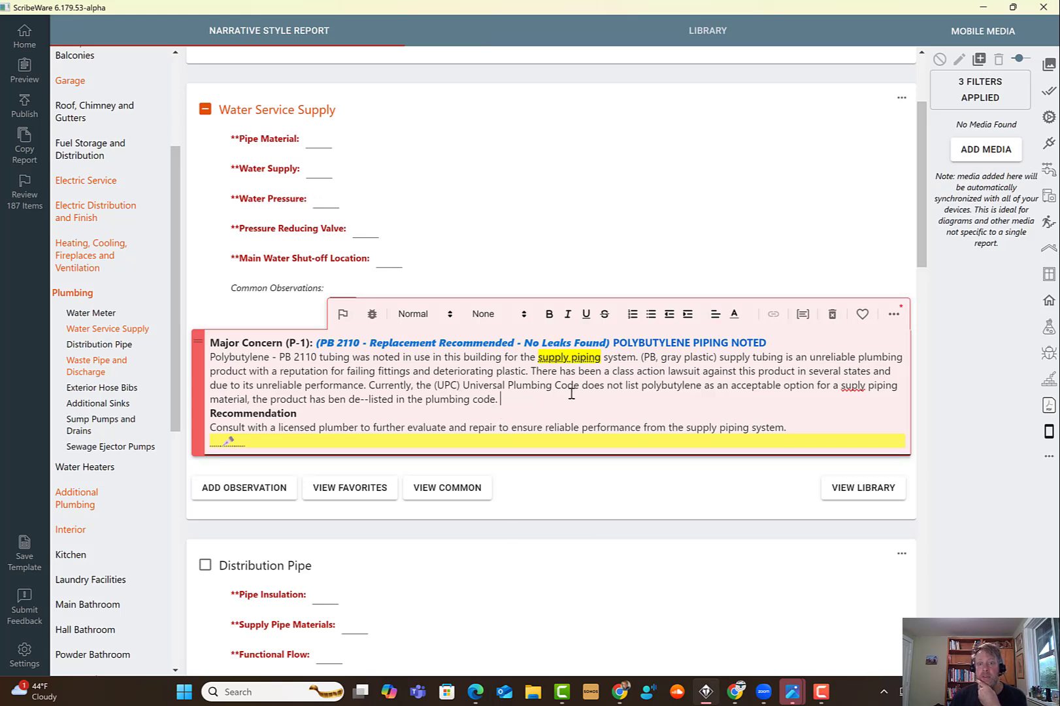
{"action": "right_click", "coordinate": [848, 386]}
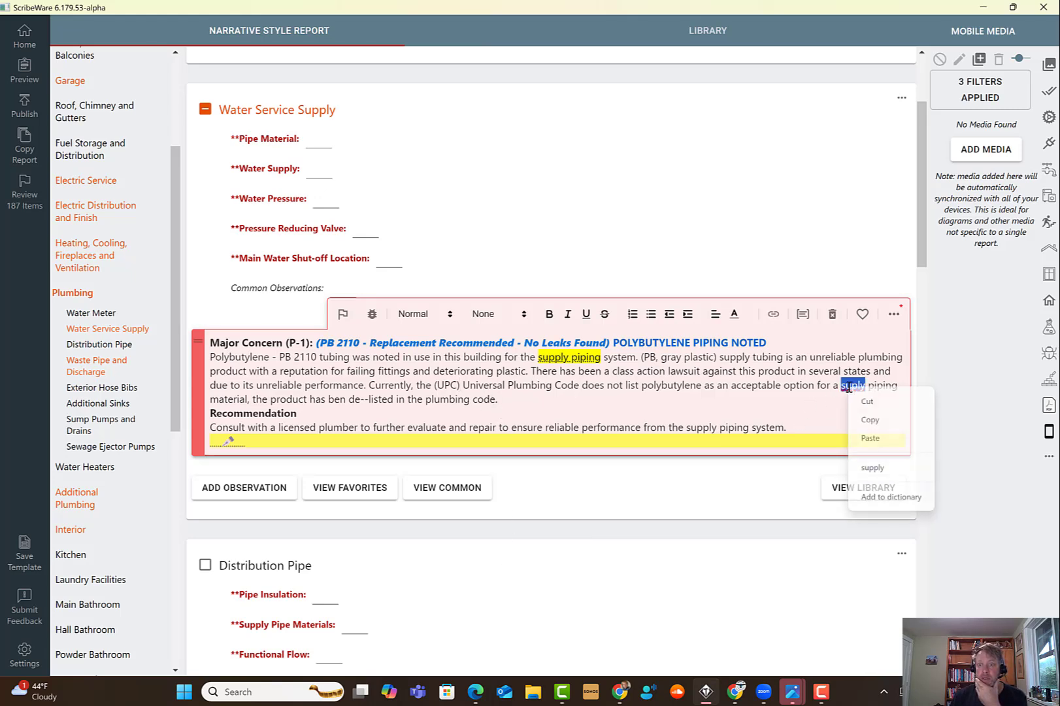
{"action": "left_click", "coordinate": [893, 466]}
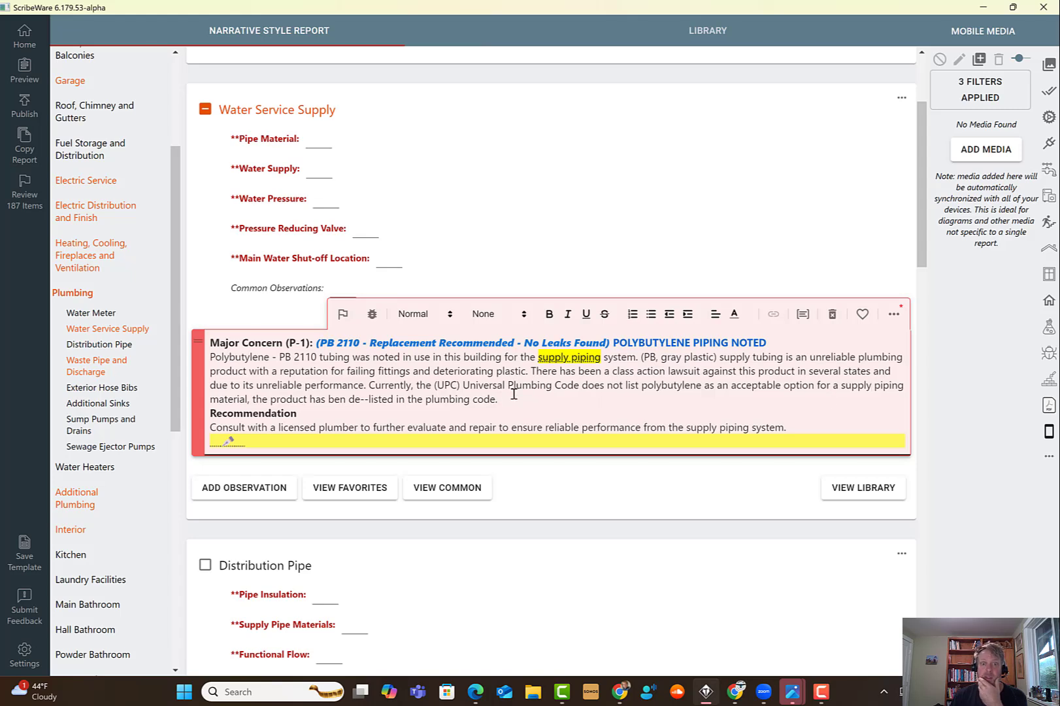
- Review the revised observation text and the pencil alternate text options without editing them
{"action": "left_click_drag", "start_coordinate": [499, 399], "coordinate": [371, 387]}
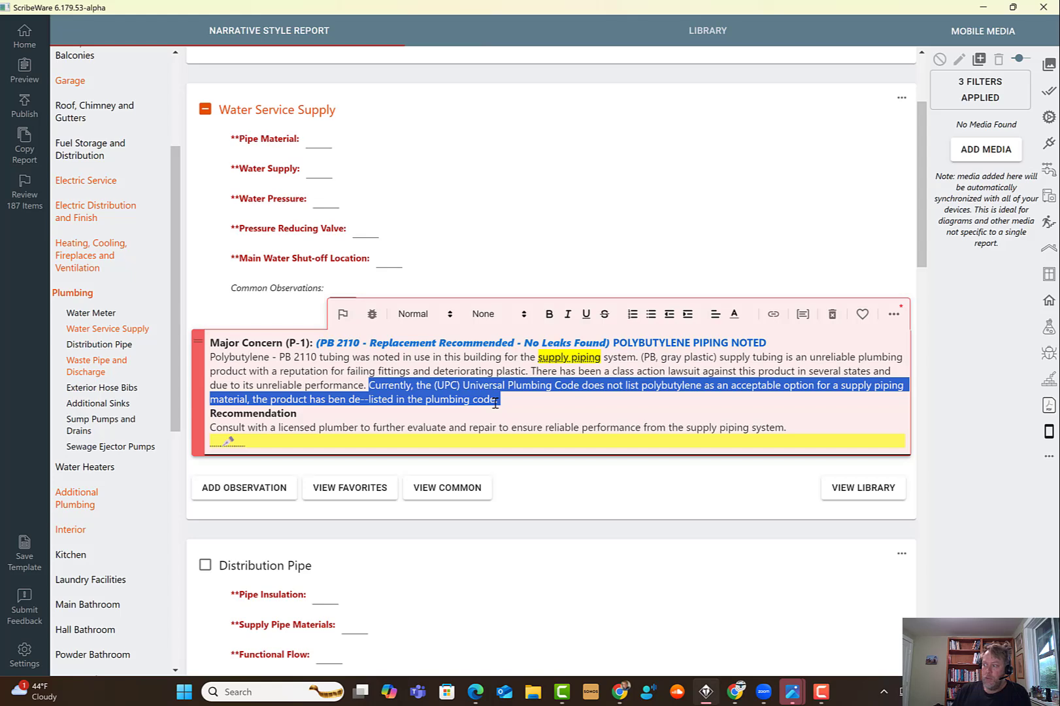
{"action": "left_click", "coordinate": [652, 361]}
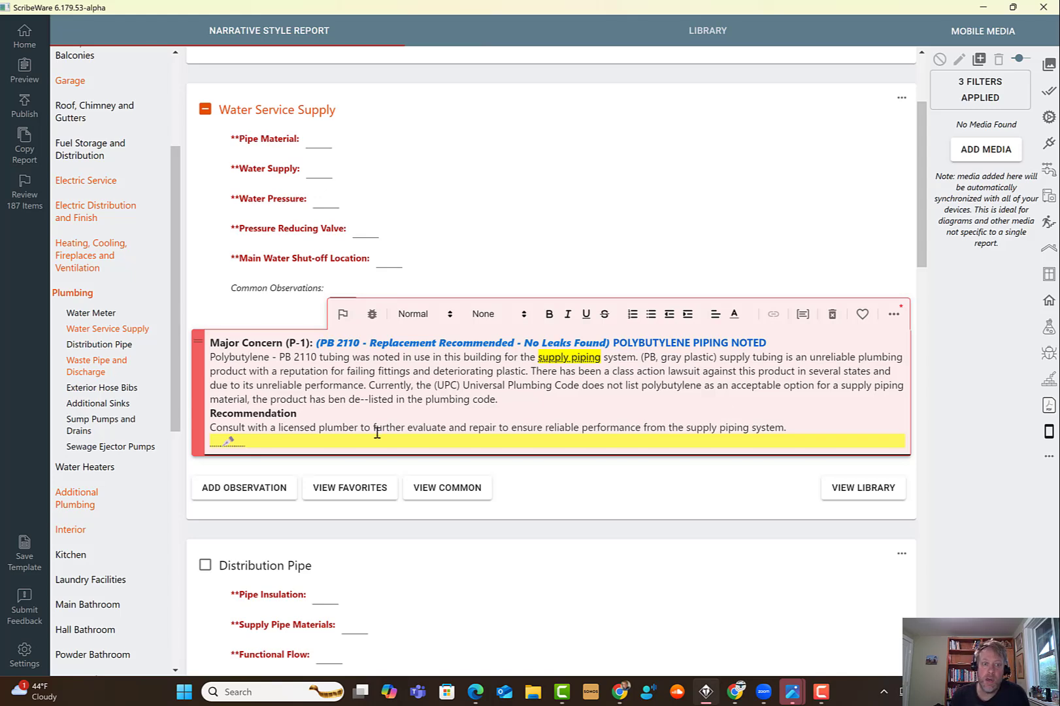
{"action": "left_click", "coordinate": [260, 449]}
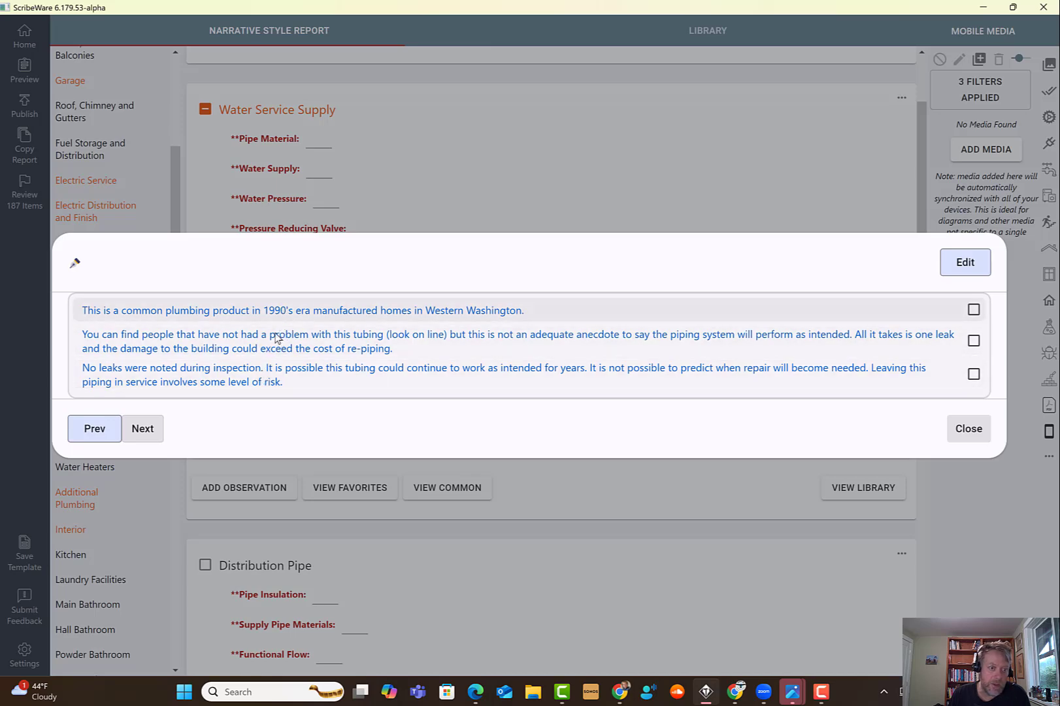
{"action": "left_click", "coordinate": [969, 430]}
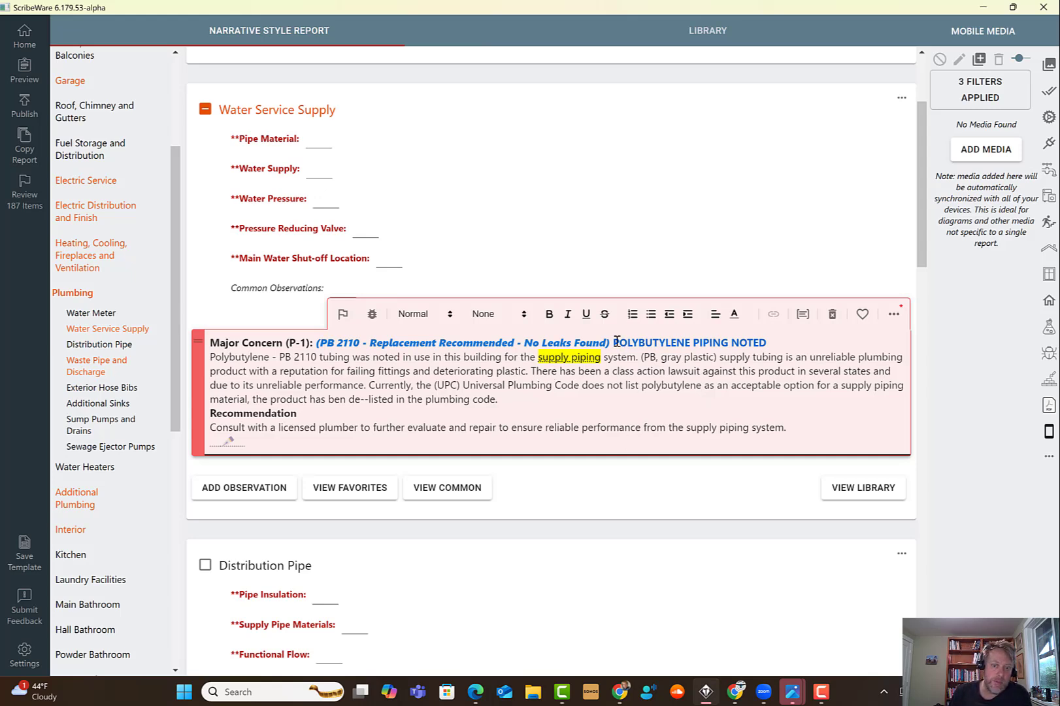
{"action": "left_click_drag", "start_coordinate": [615, 341], "coordinate": [766, 340]}
{"action": "left_click", "coordinate": [379, 414]}
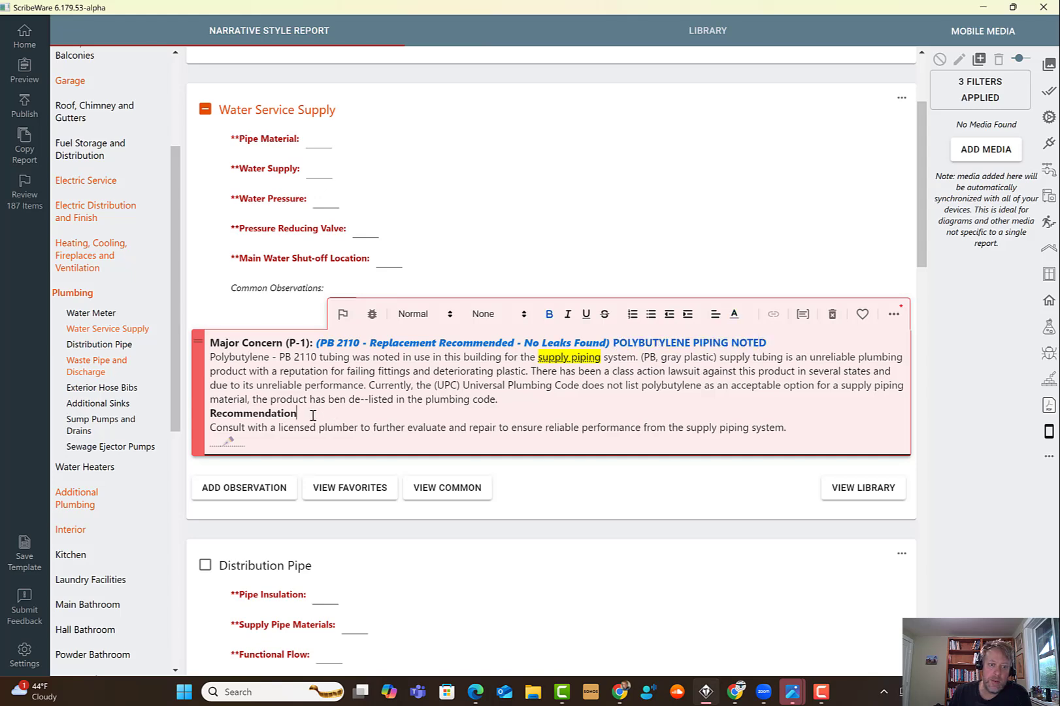
{"action": "left_click_drag", "start_coordinate": [263, 419], "coordinate": [217, 413]}
{"action": "left_click", "coordinate": [299, 405]}
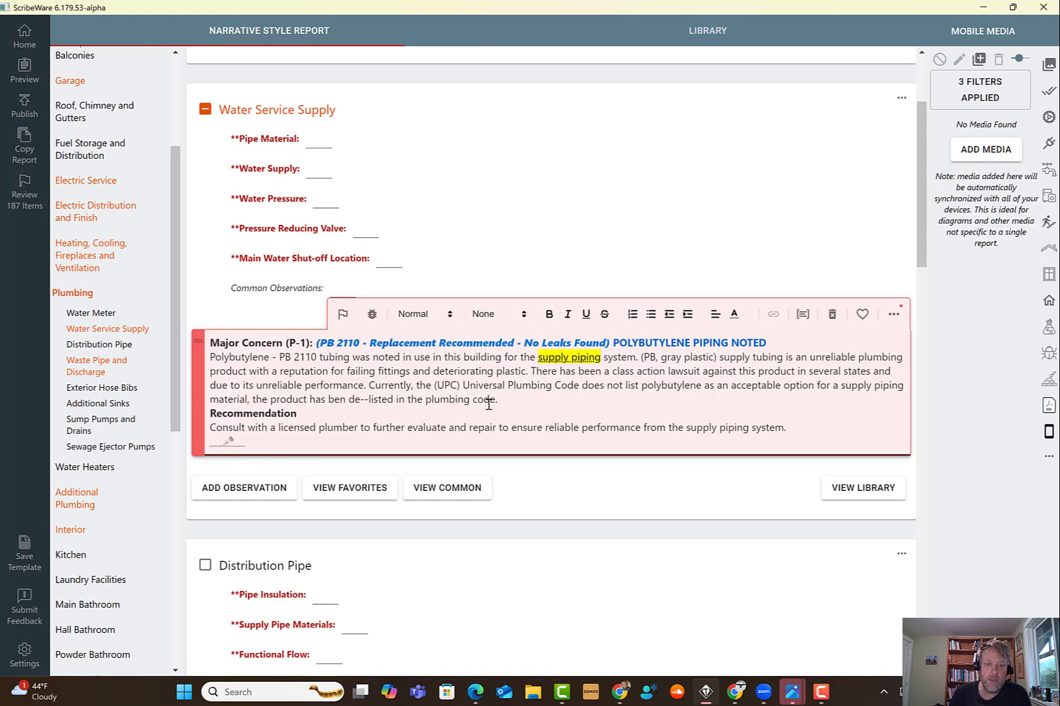
{"action": "left_click_drag", "start_coordinate": [502, 399], "coordinate": [209, 358]}
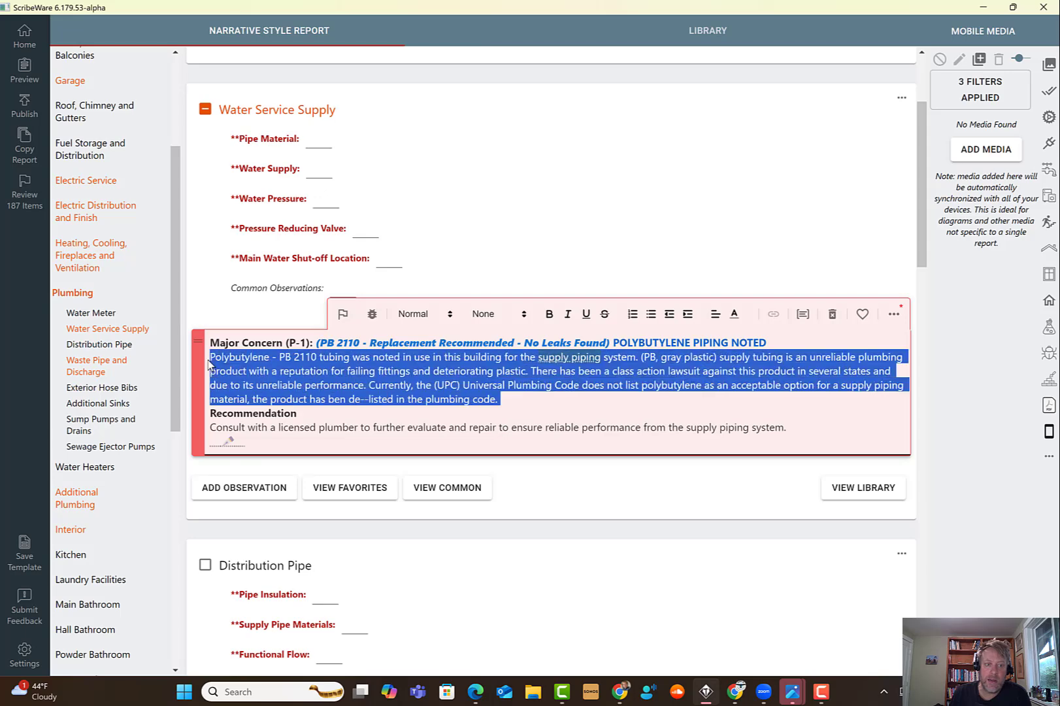
{"action": "left_click", "coordinate": [372, 379]}
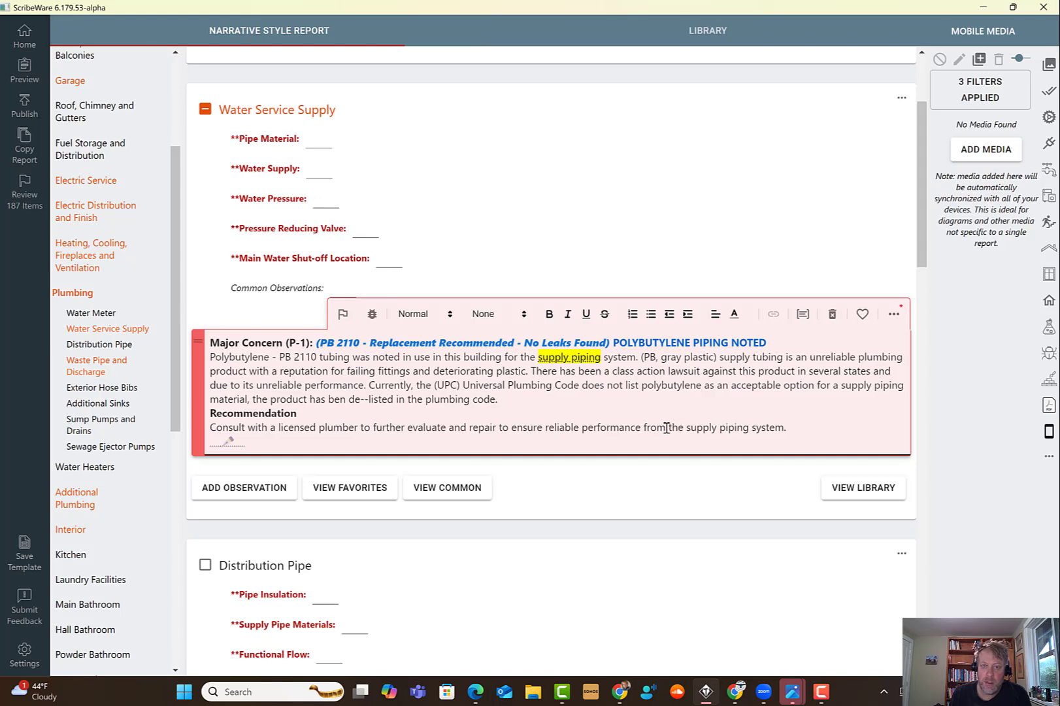
{"action": "left_click", "coordinate": [791, 423]}
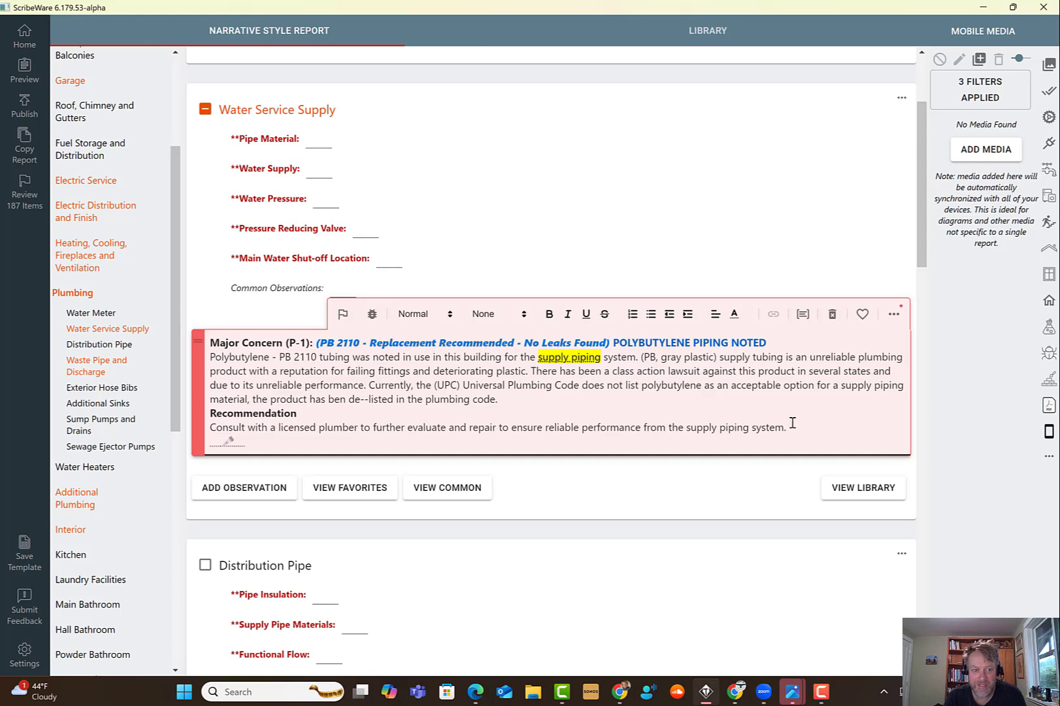
- Update the library entry with the revised Major Concern observation
{"action": "left_click", "coordinate": [841, 357]}
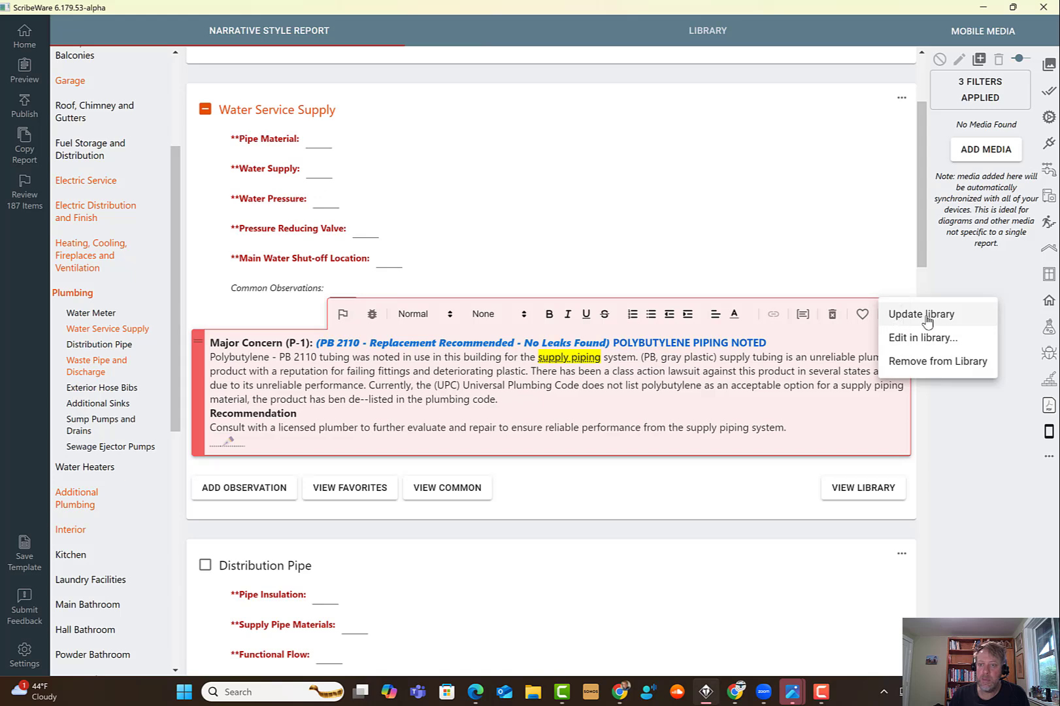
{"action": "left_click", "coordinate": [896, 317]}
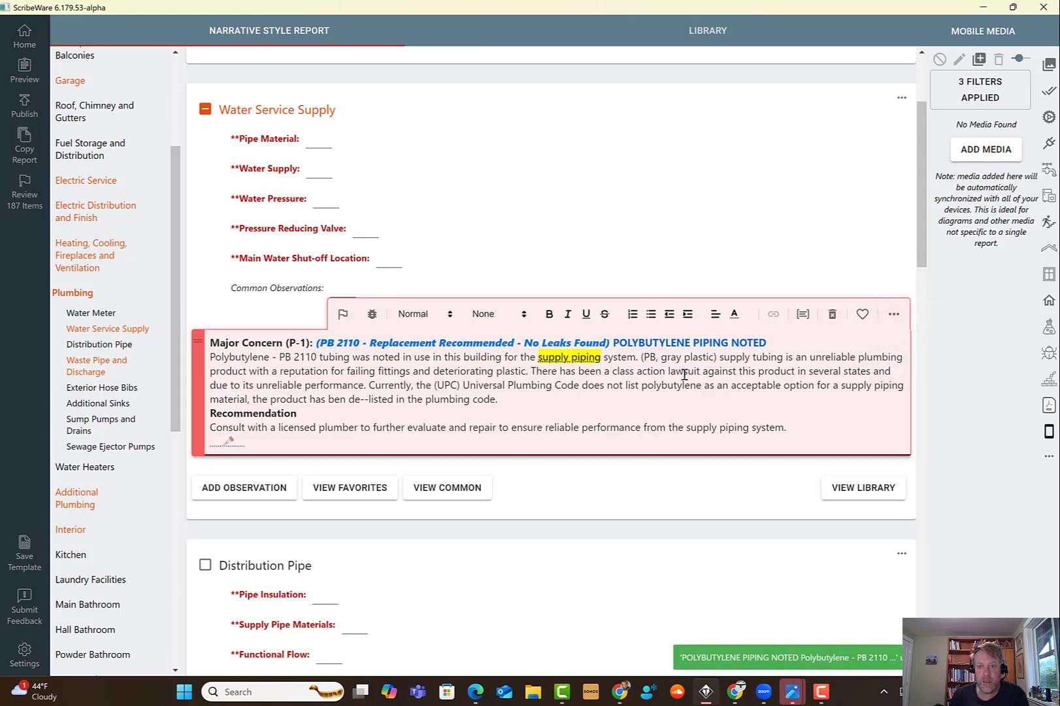